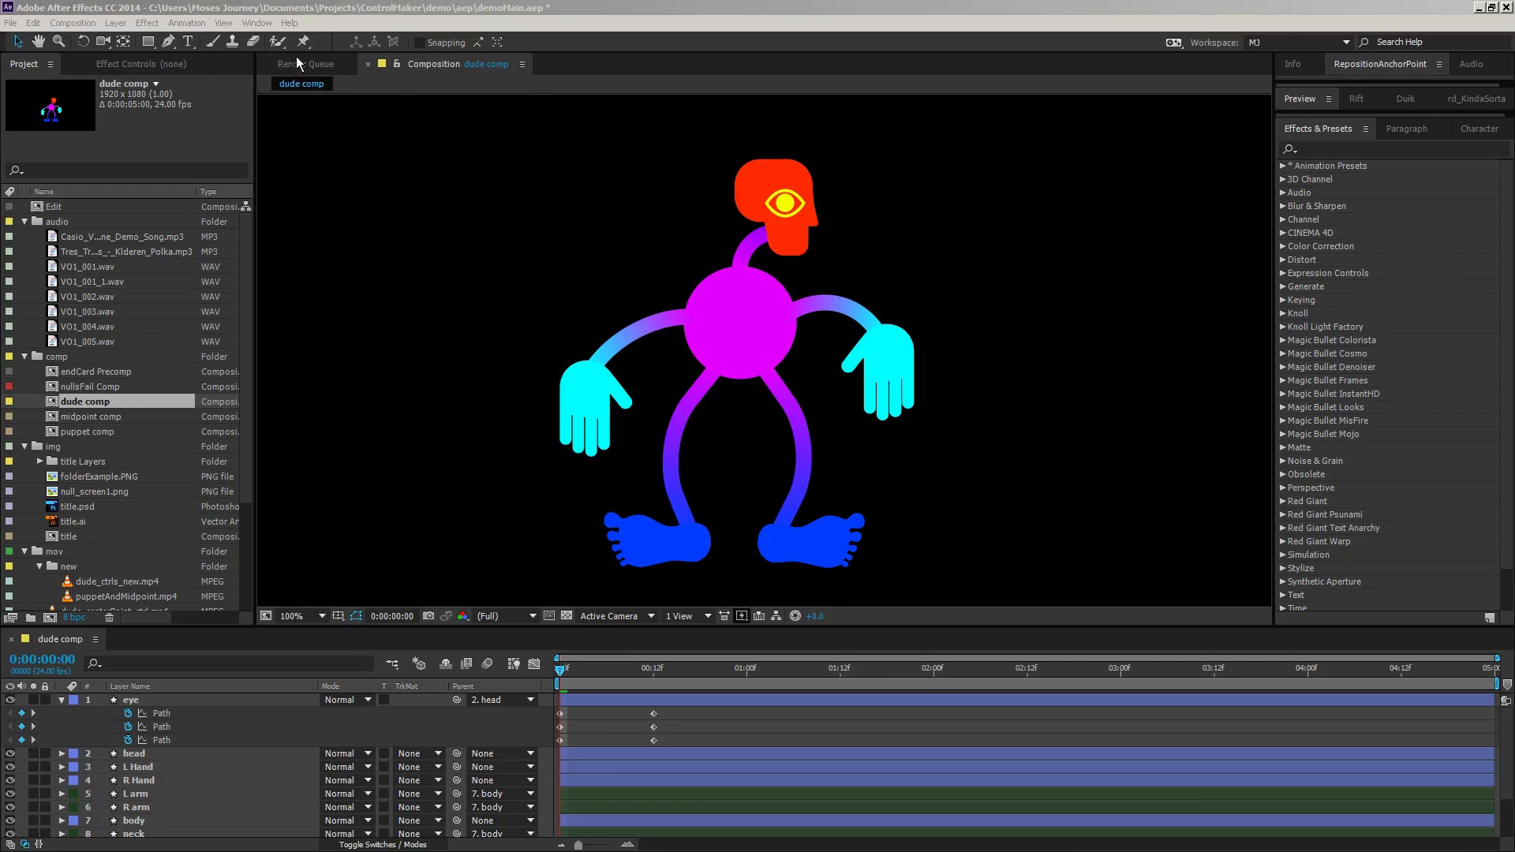
Open the ControlMaker.jsx script panel
{"action": "left_click", "coordinate": [263, 27]}
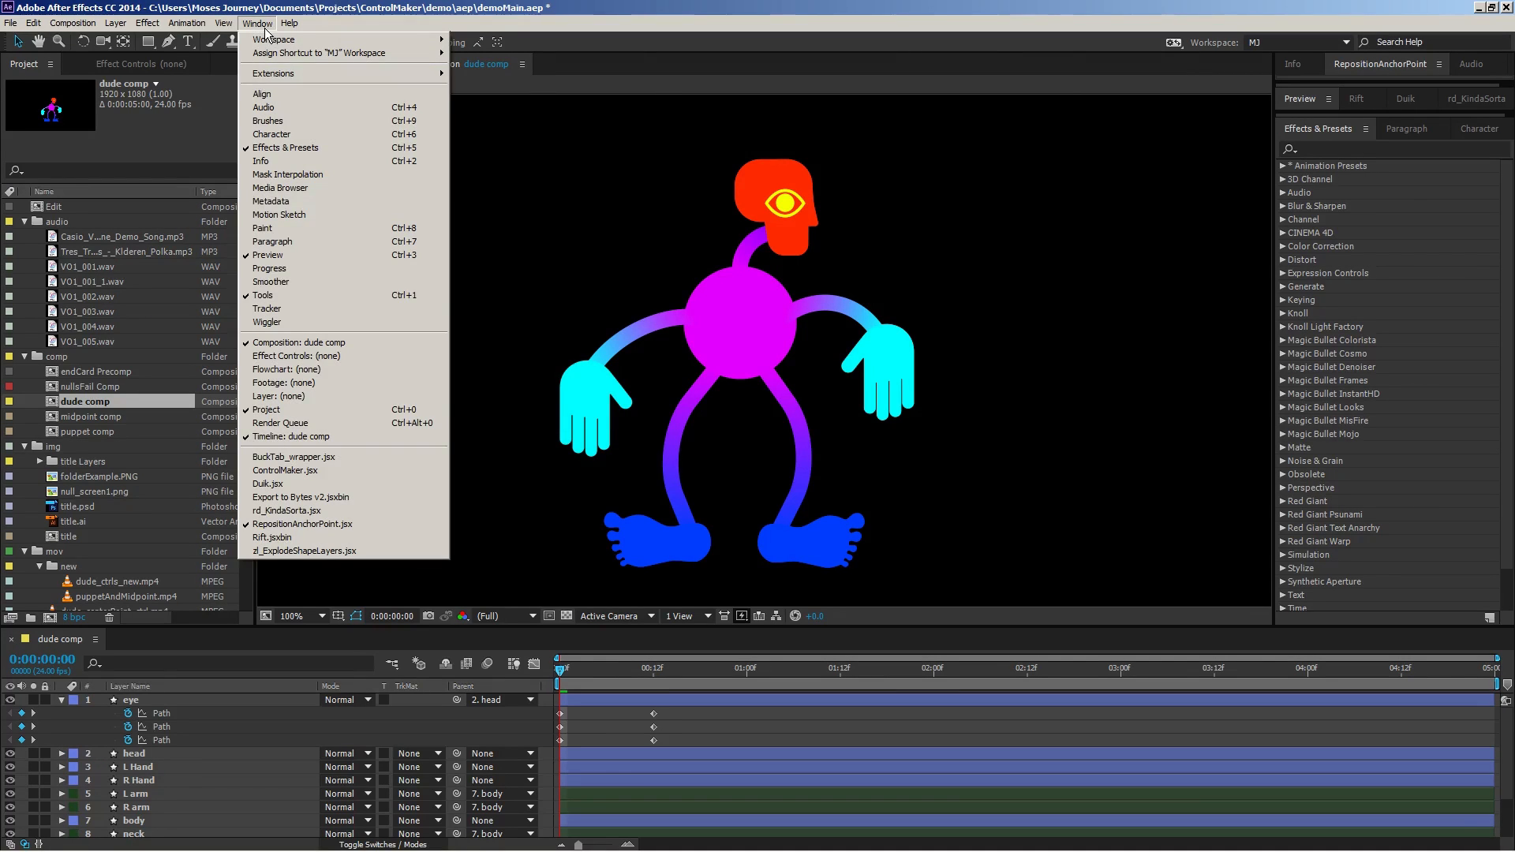
{"action": "left_click", "coordinate": [326, 471]}
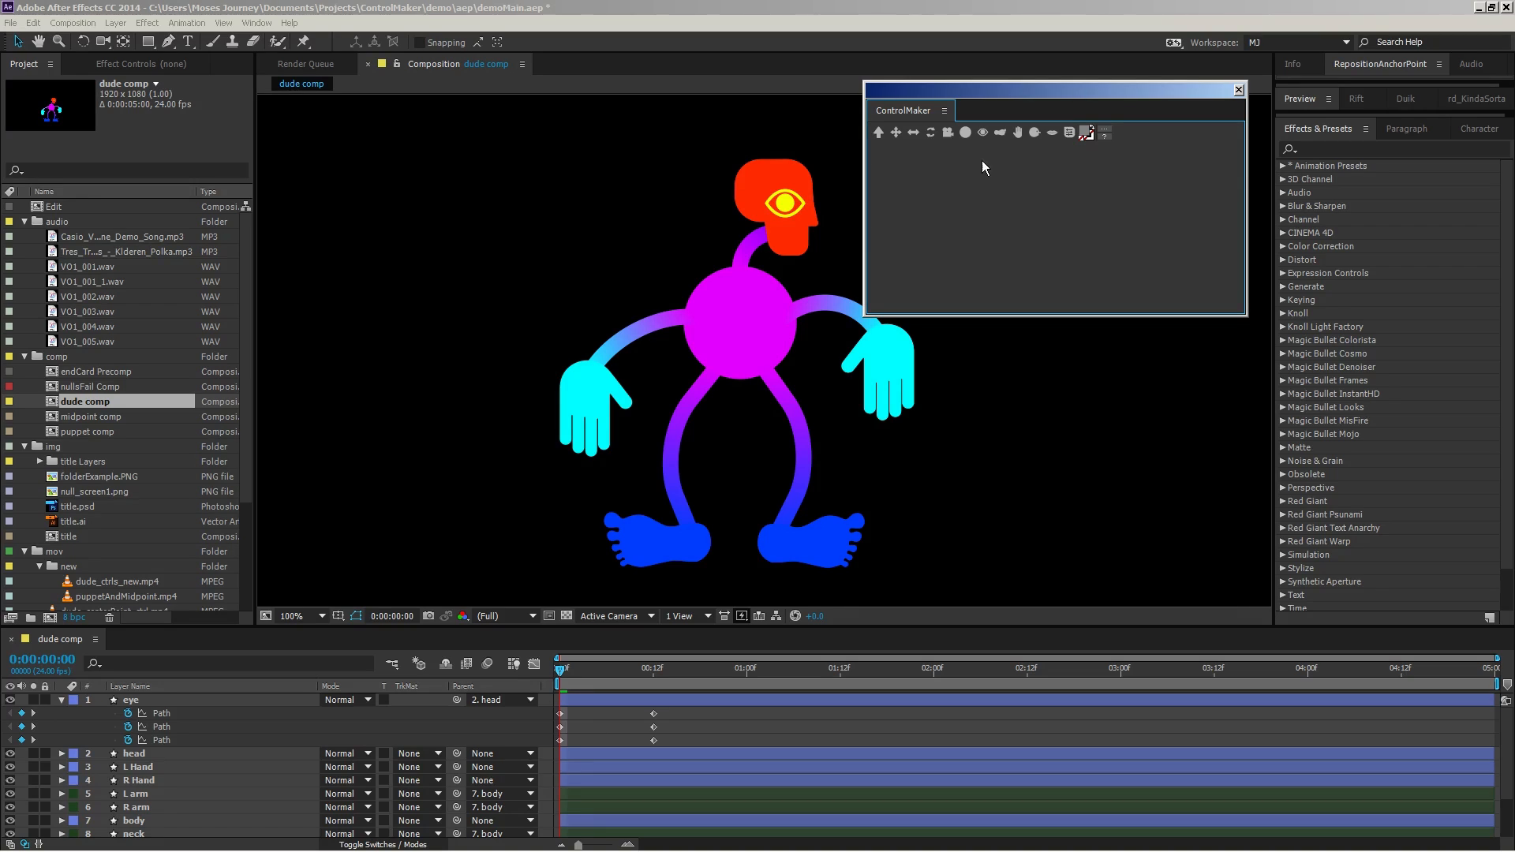
Try out an arrow-cross controller by placing it beside the character's neck, and delete it
{"action": "left_click", "coordinate": [915, 133]}
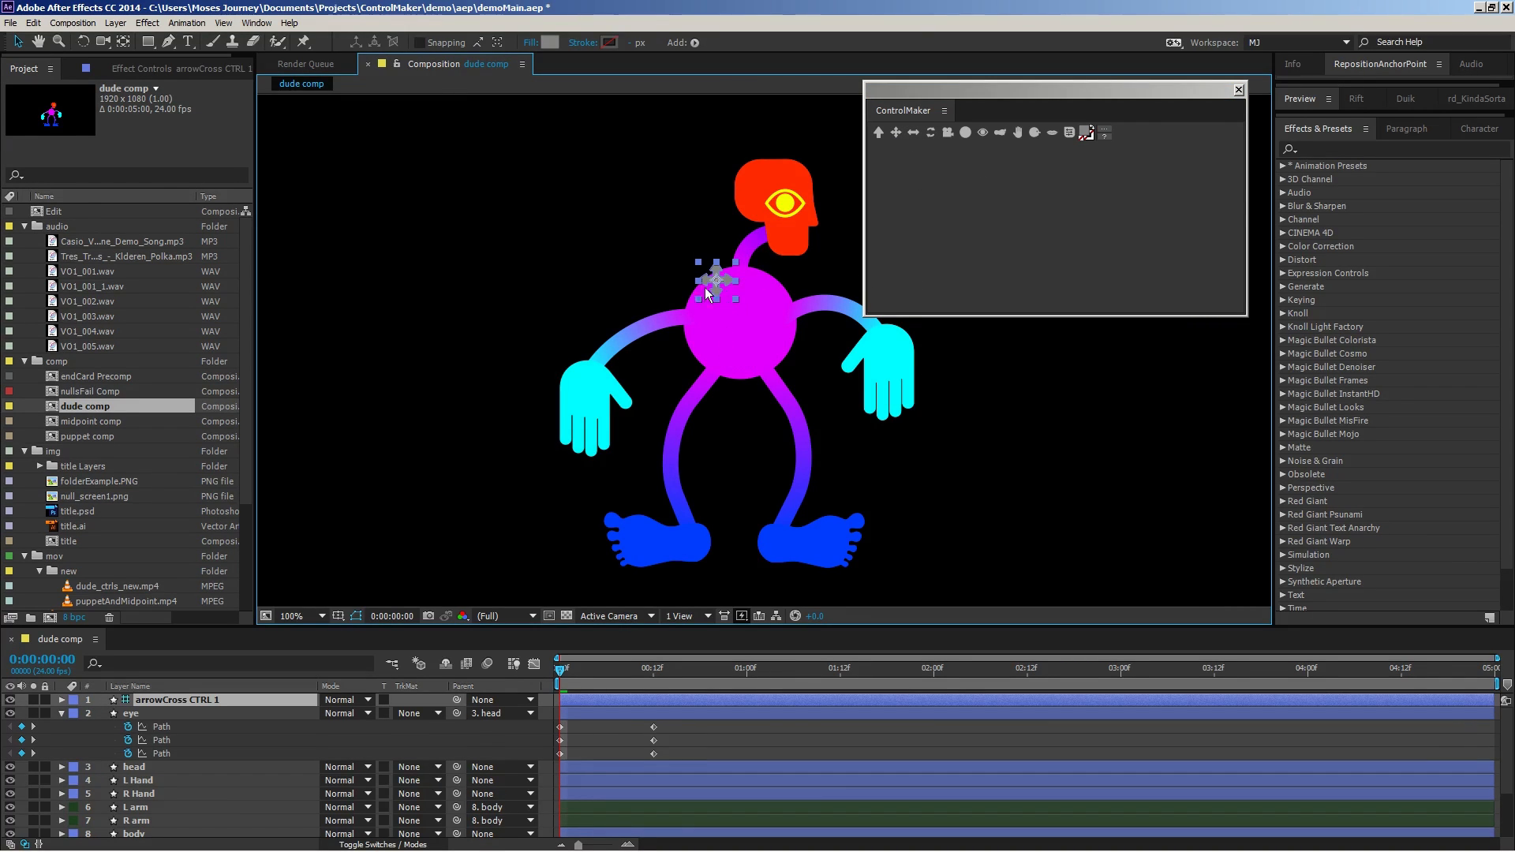
{"action": "left_click_drag", "start_coordinate": [723, 285], "coordinate": [659, 276]}
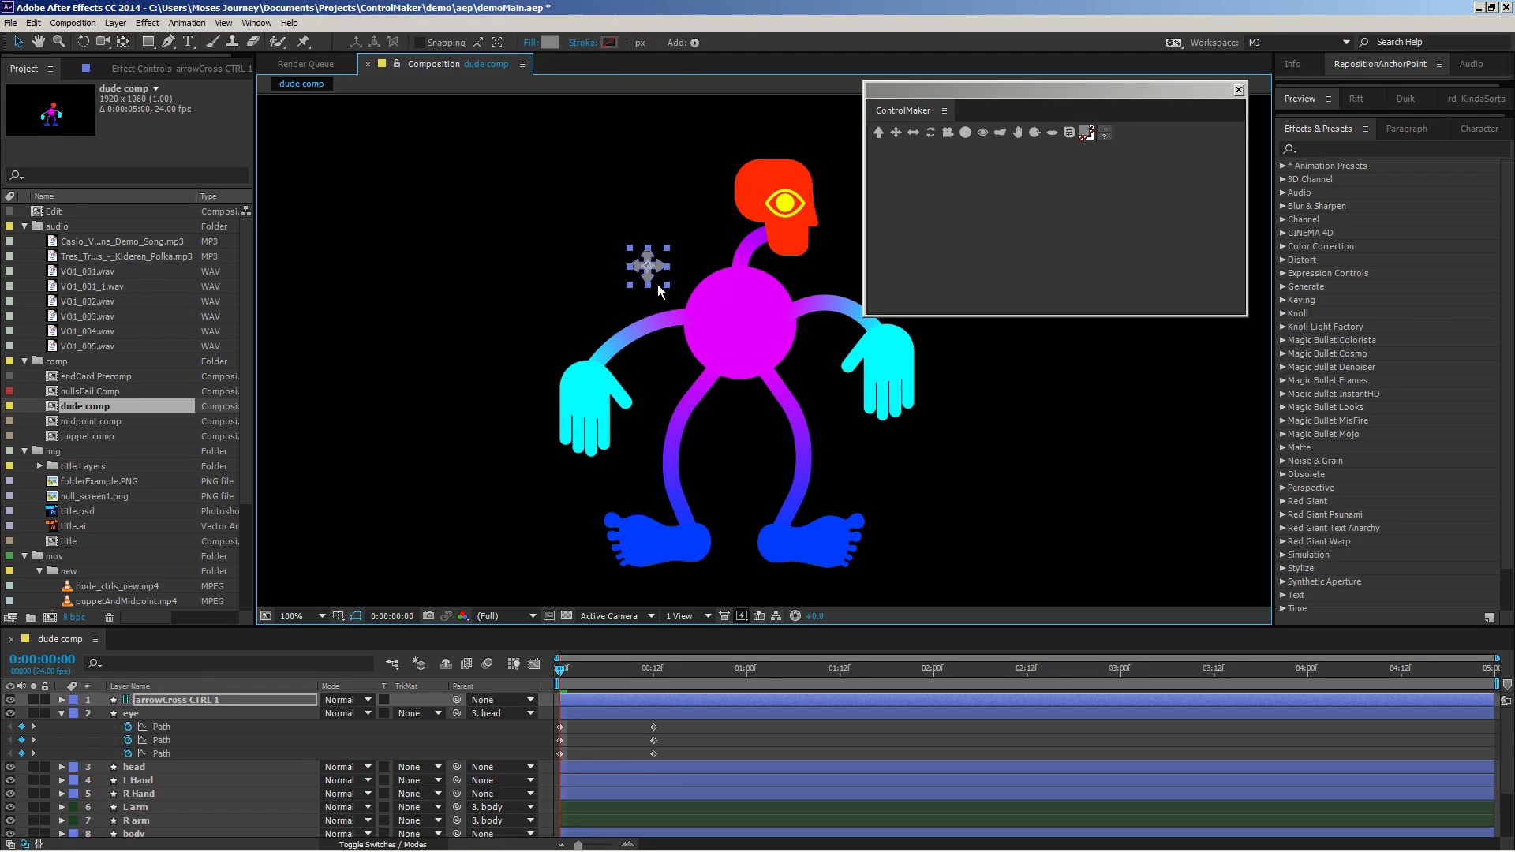
{"action": "key", "text": "Delete"}
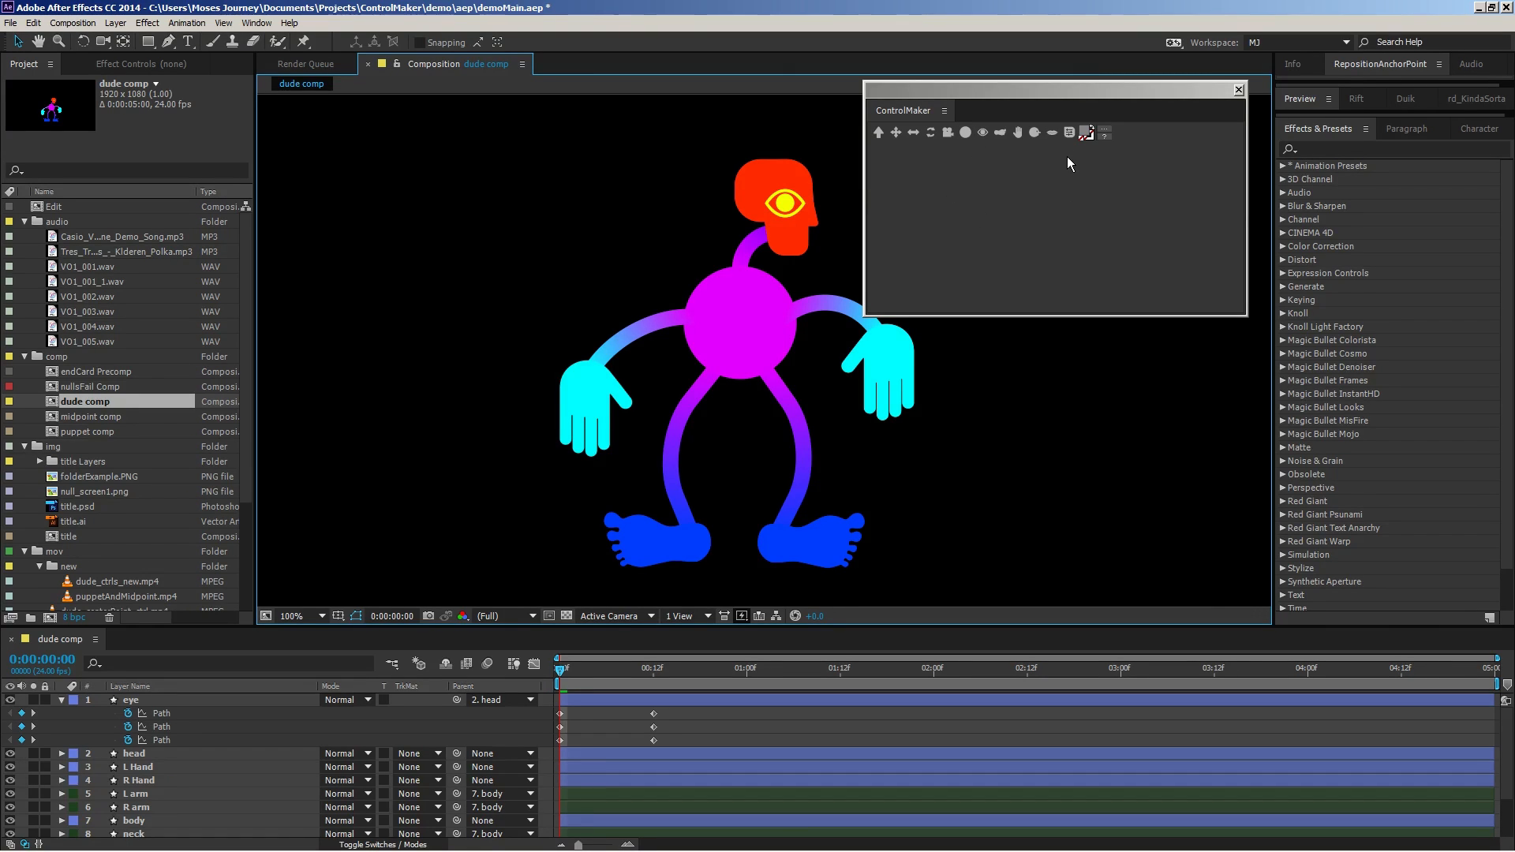
Browse the folders under My Documents for the ControlMaker controller folder and confirm the choice
{"action": "left_click", "coordinate": [1116, 135]}
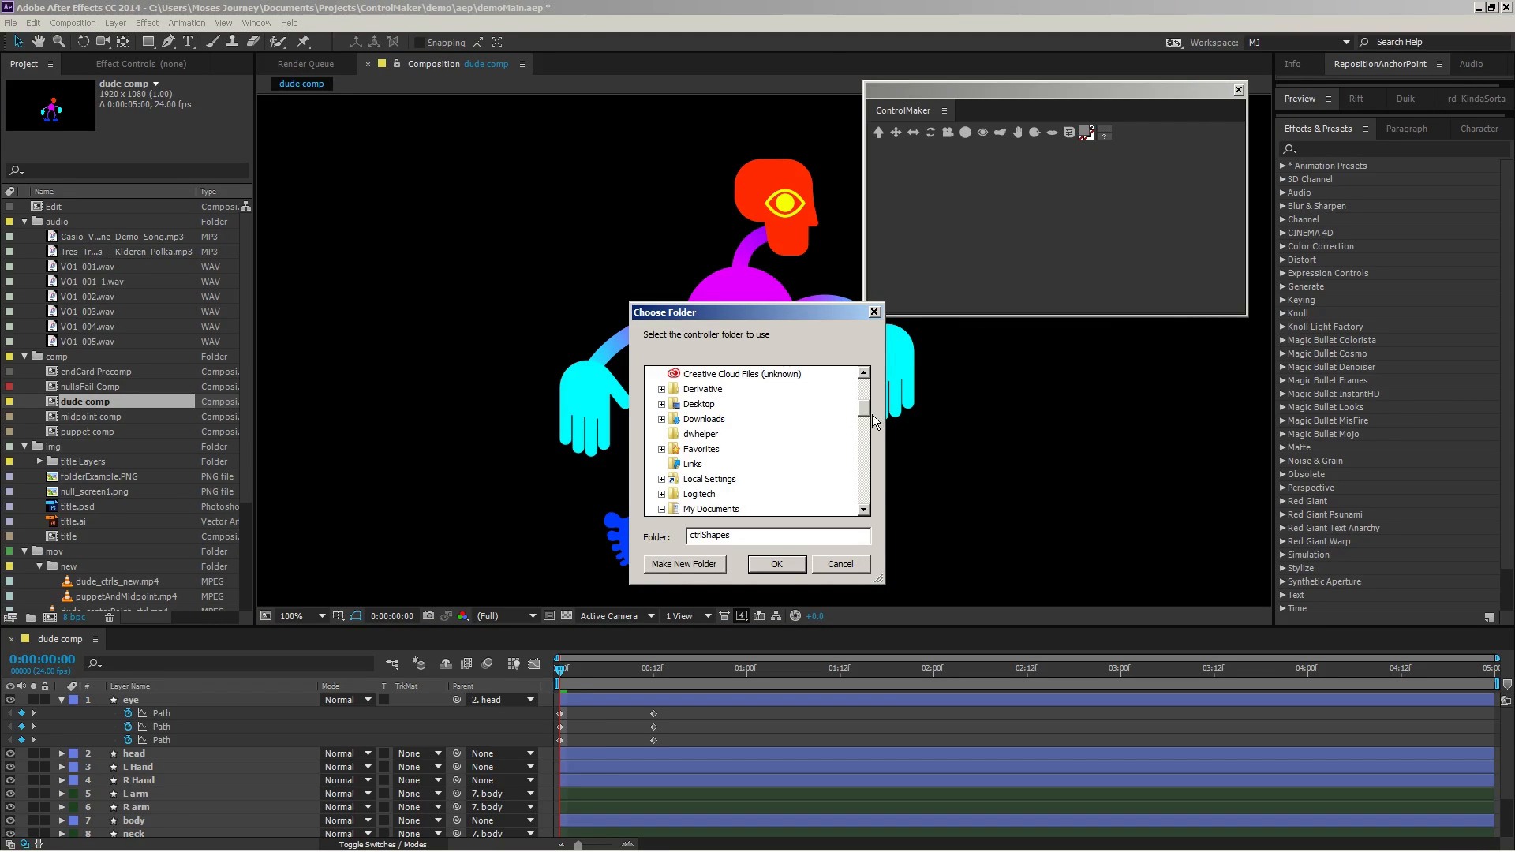
{"action": "left_click_drag", "start_coordinate": [873, 414], "coordinate": [868, 437]}
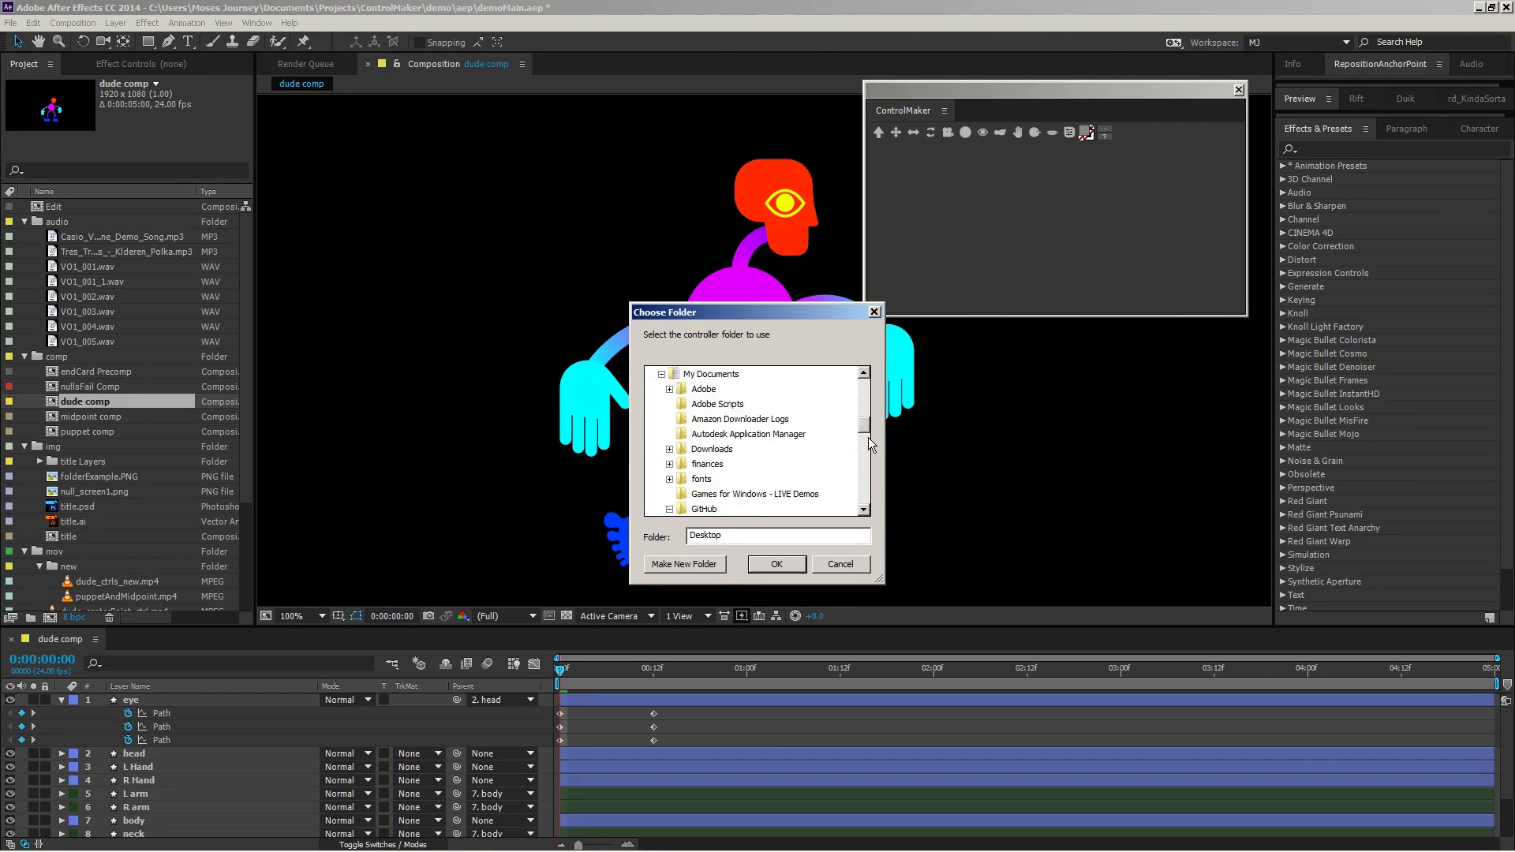
{"action": "left_click", "coordinate": [742, 494]}
{"action": "left_click", "coordinate": [776, 564]}
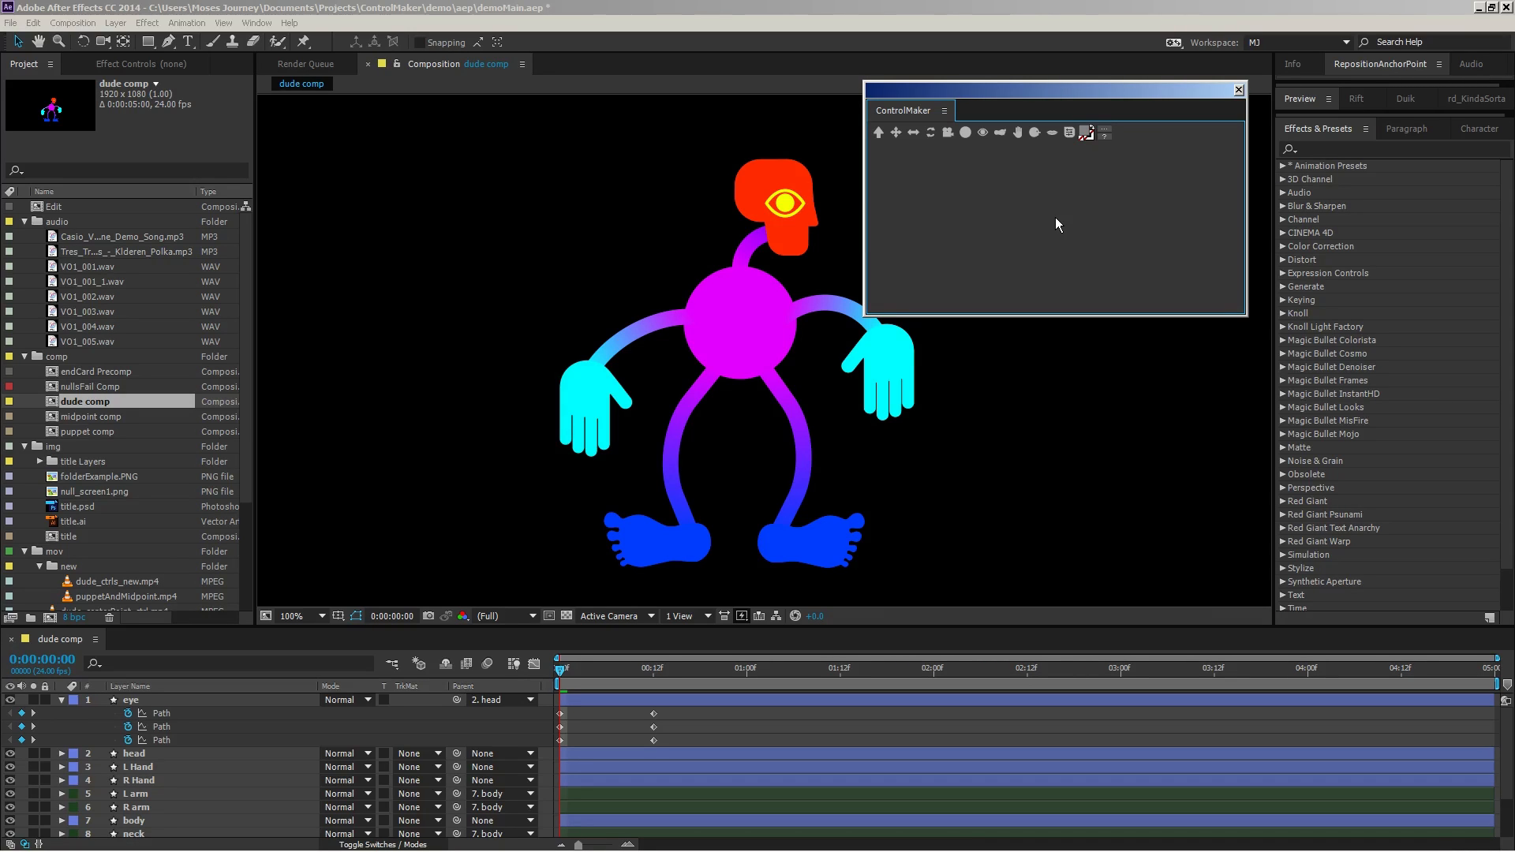
Try out a hand-shaped controller in the composition and delete it
{"action": "left_click", "coordinate": [1025, 148]}
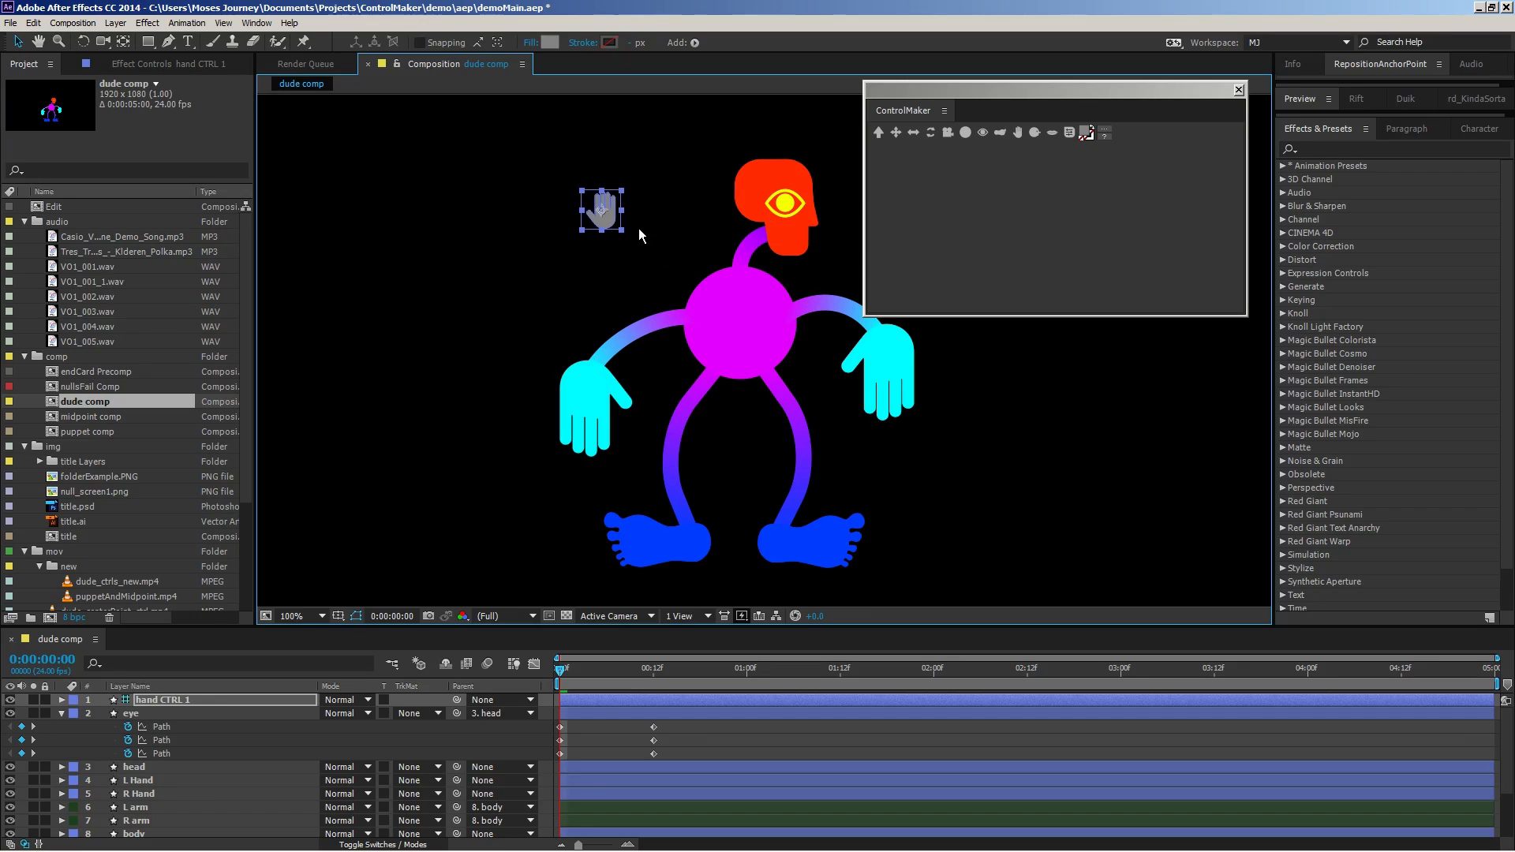
{"action": "key", "text": "Delete"}
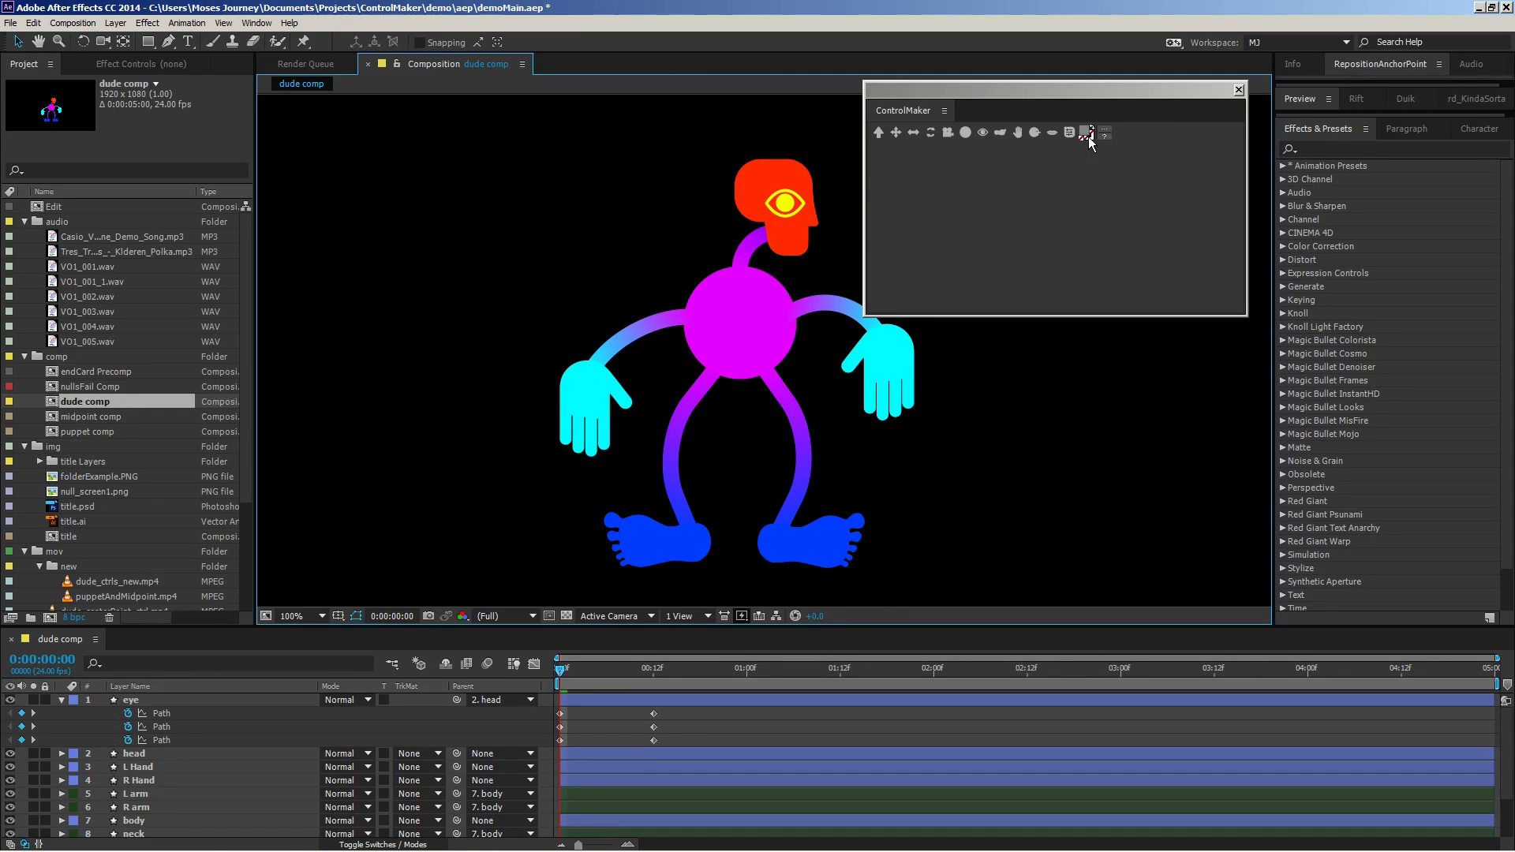
Set ControlMaker to create controllers with no fill and a magenta stroke of red 239, green 36, blue 255
{"action": "left_click", "coordinate": [1091, 141]}
{"action": "left_click", "coordinate": [1089, 141]}
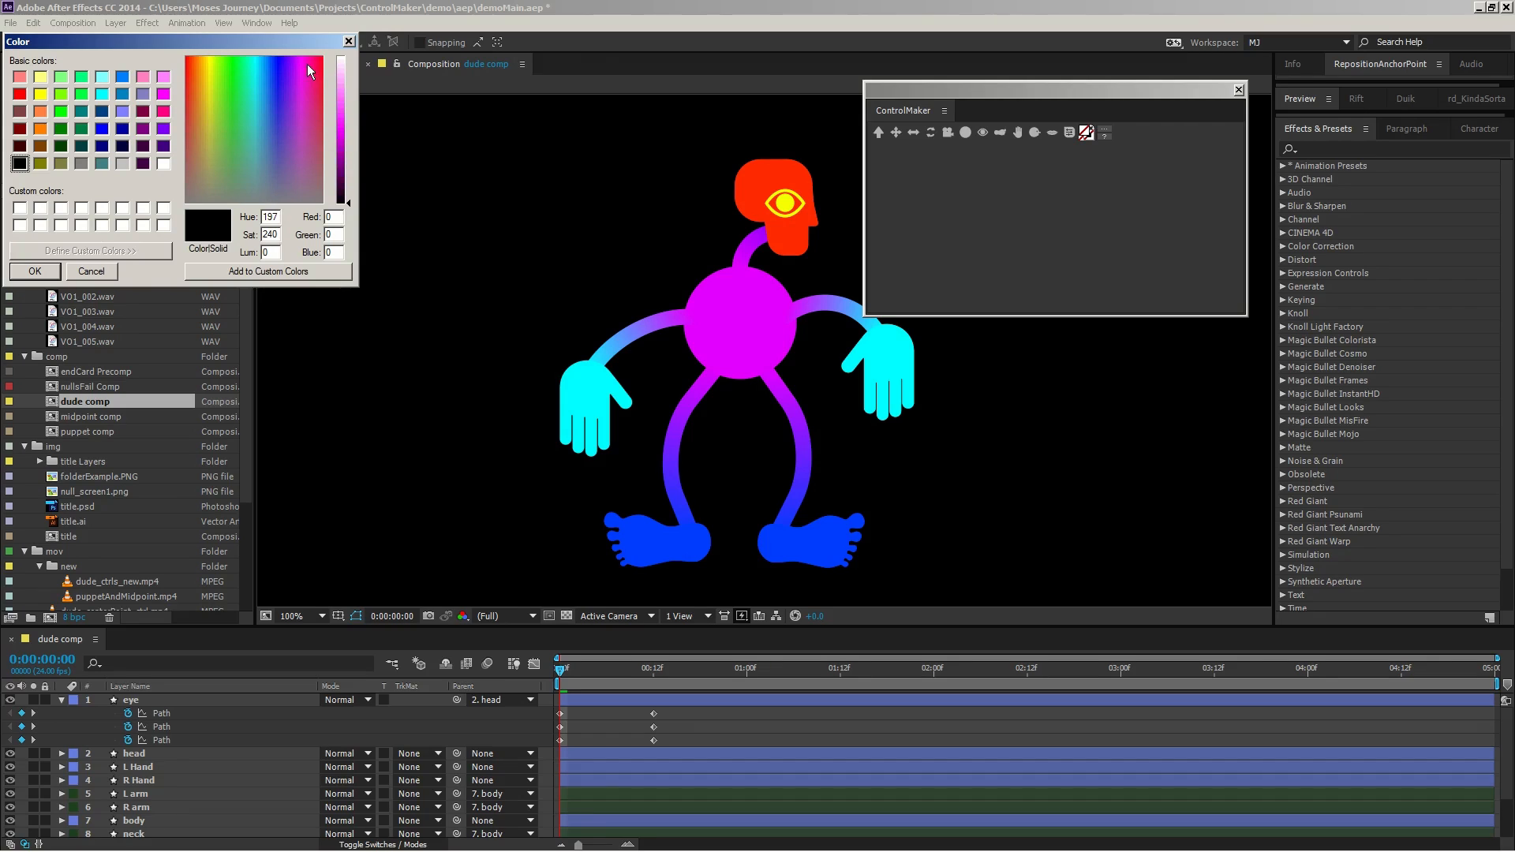
{"action": "left_click", "coordinate": [357, 126]}
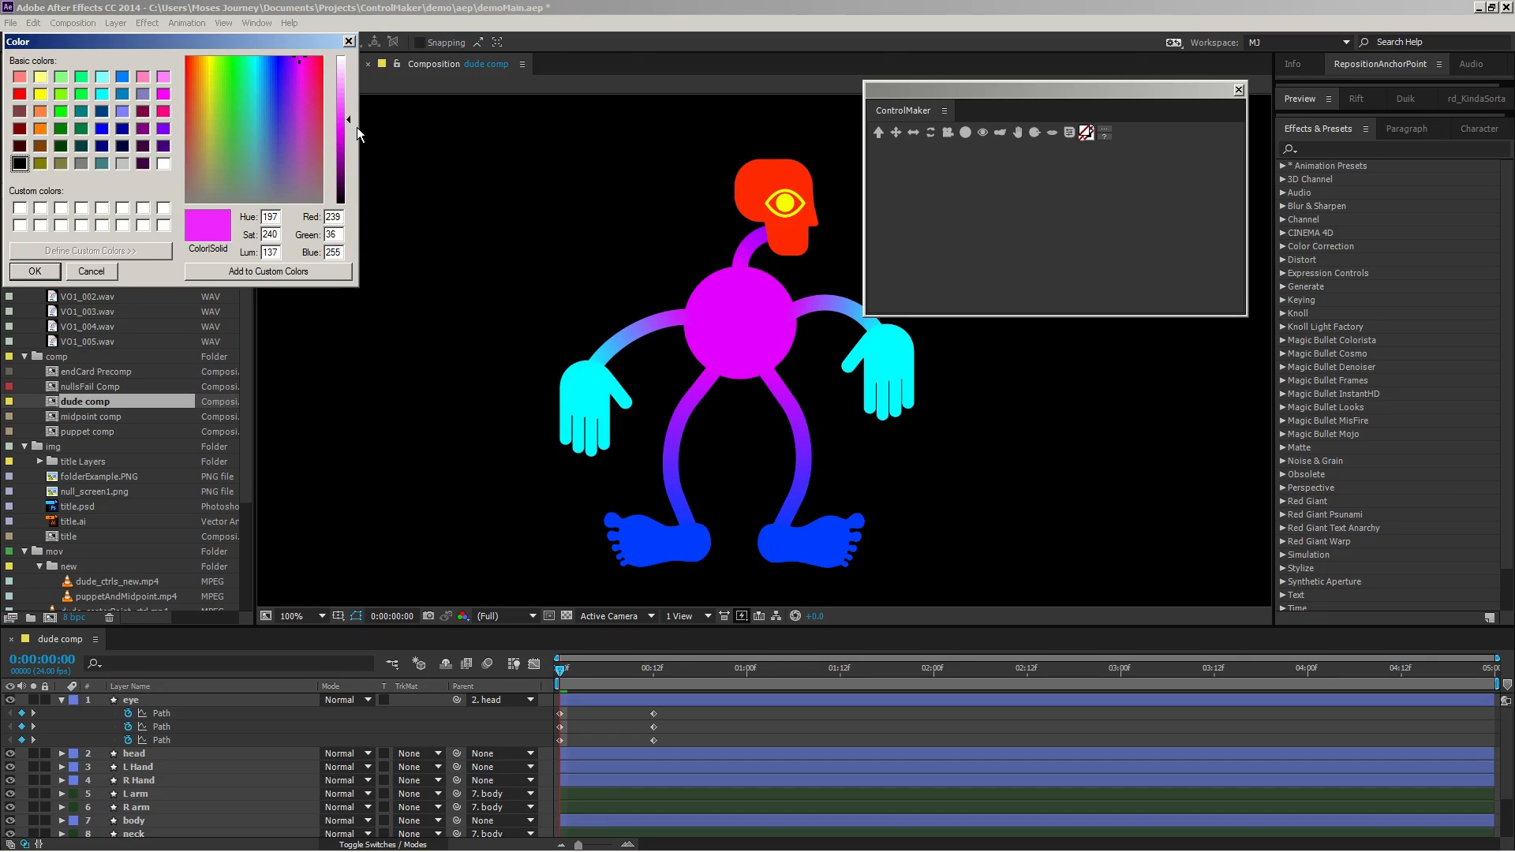
{"action": "left_click", "coordinate": [34, 270]}
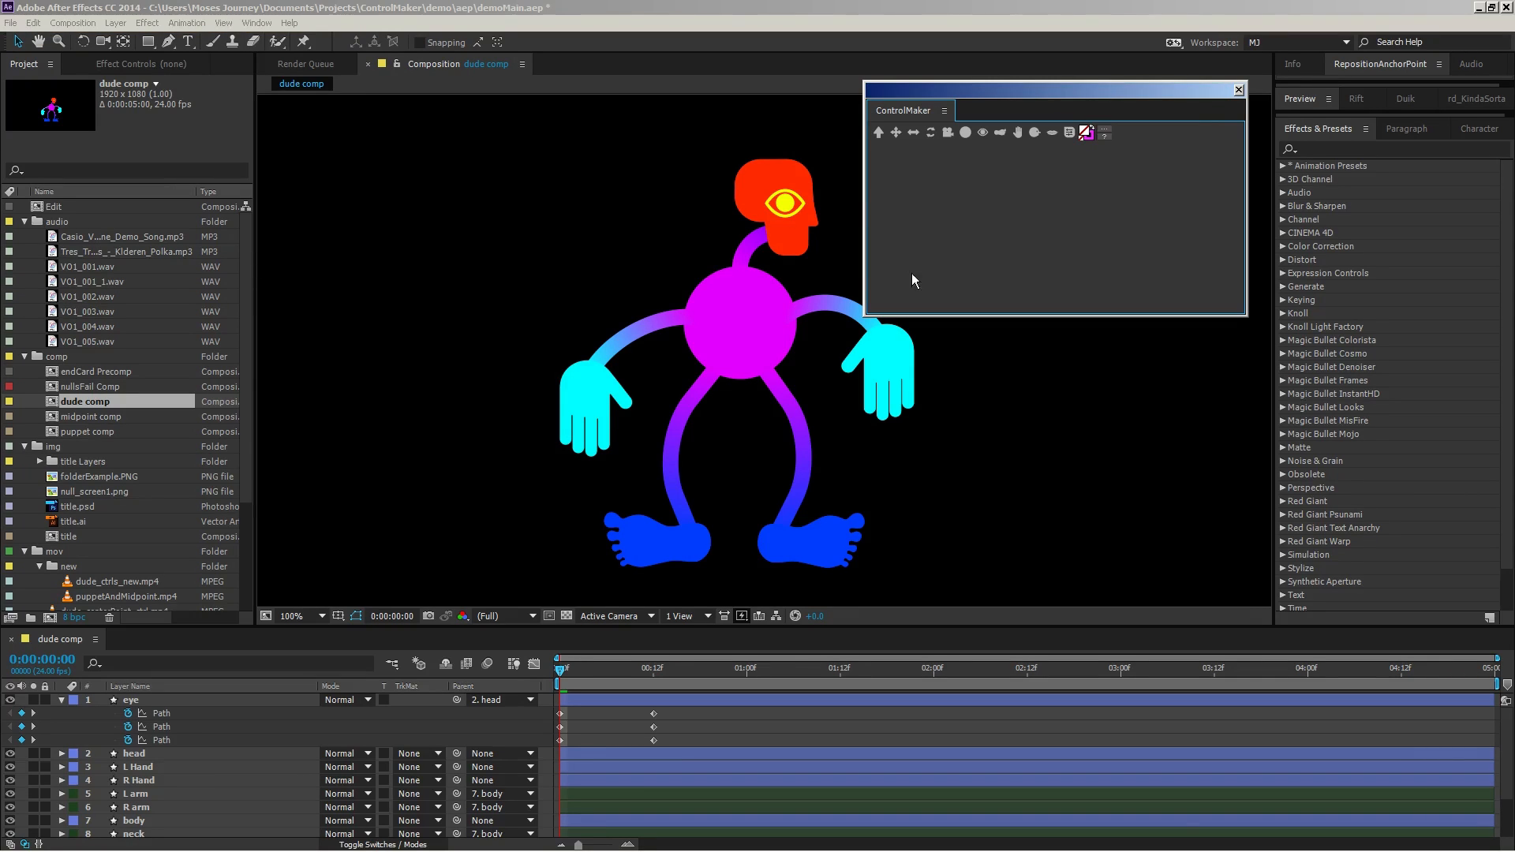
Create an arrow-cross controller for the L Hand layer and place it just outside the hand
{"action": "left_click", "coordinate": [863, 346]}
{"action": "left_click", "coordinate": [905, 139]}
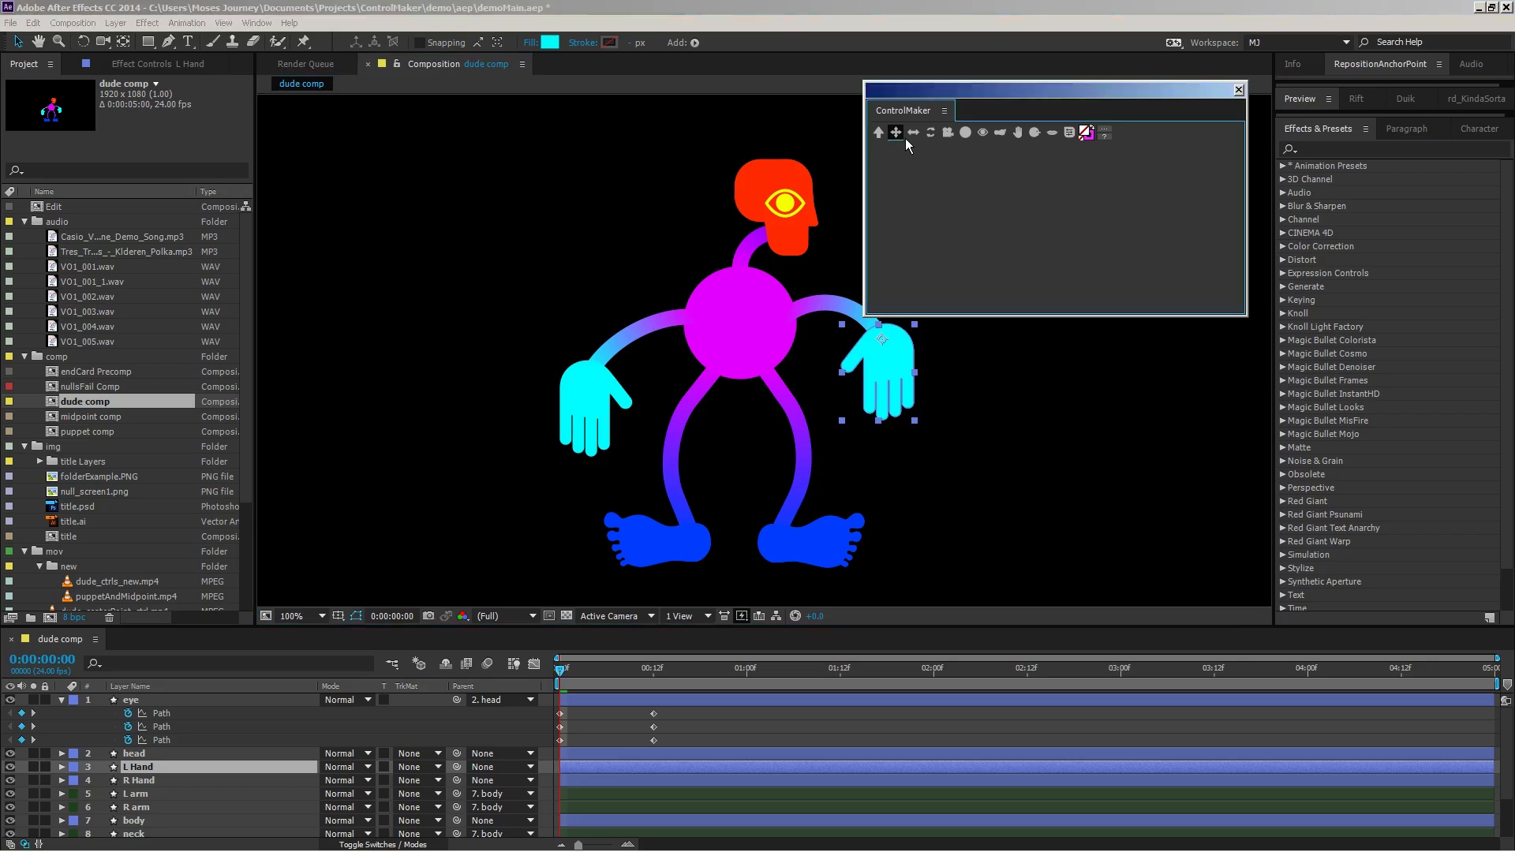
{"action": "left_click_drag", "start_coordinate": [874, 338], "coordinate": [941, 354]}
Parent the L Hand layer to L Hand CTRL 1 and move the controller slightly down and toward the body
{"action": "left_click", "coordinate": [882, 371]}
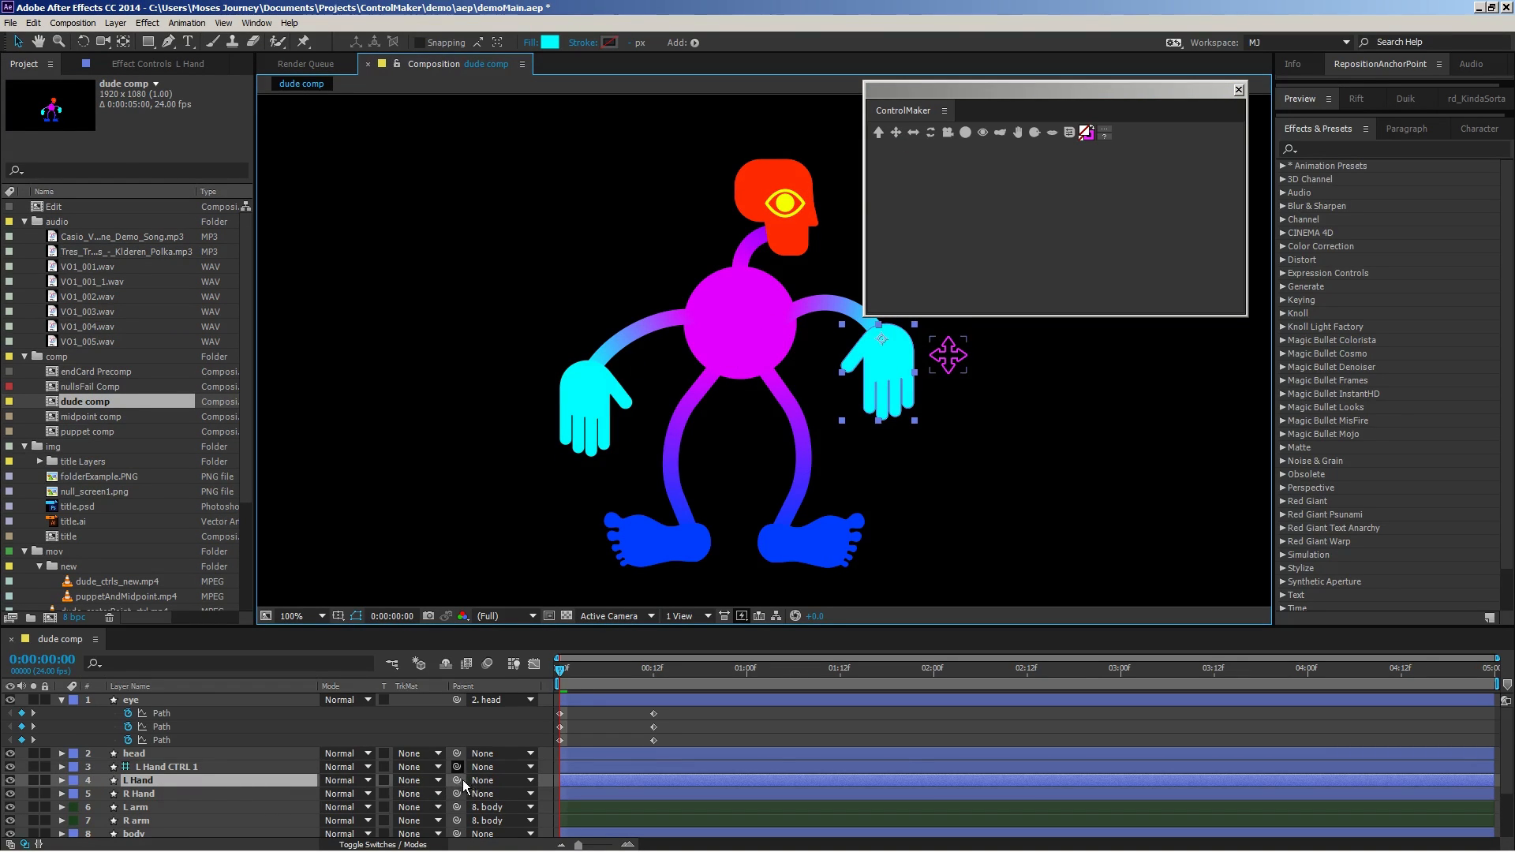
{"action": "left_click_drag", "start_coordinate": [457, 780], "coordinate": [254, 778]}
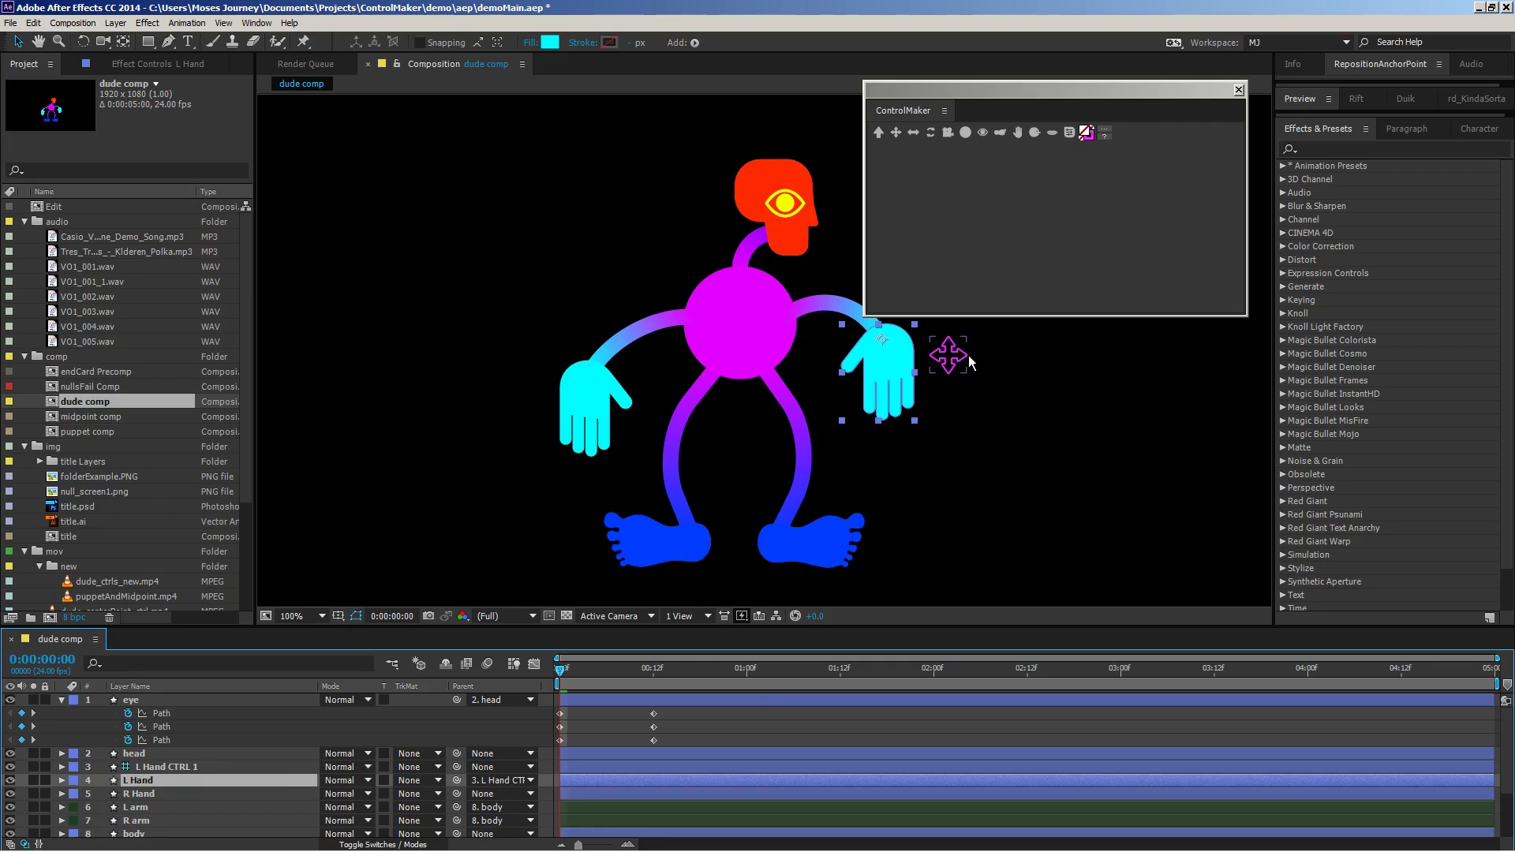
{"action": "left_click_drag", "start_coordinate": [968, 356], "coordinate": [976, 393]}
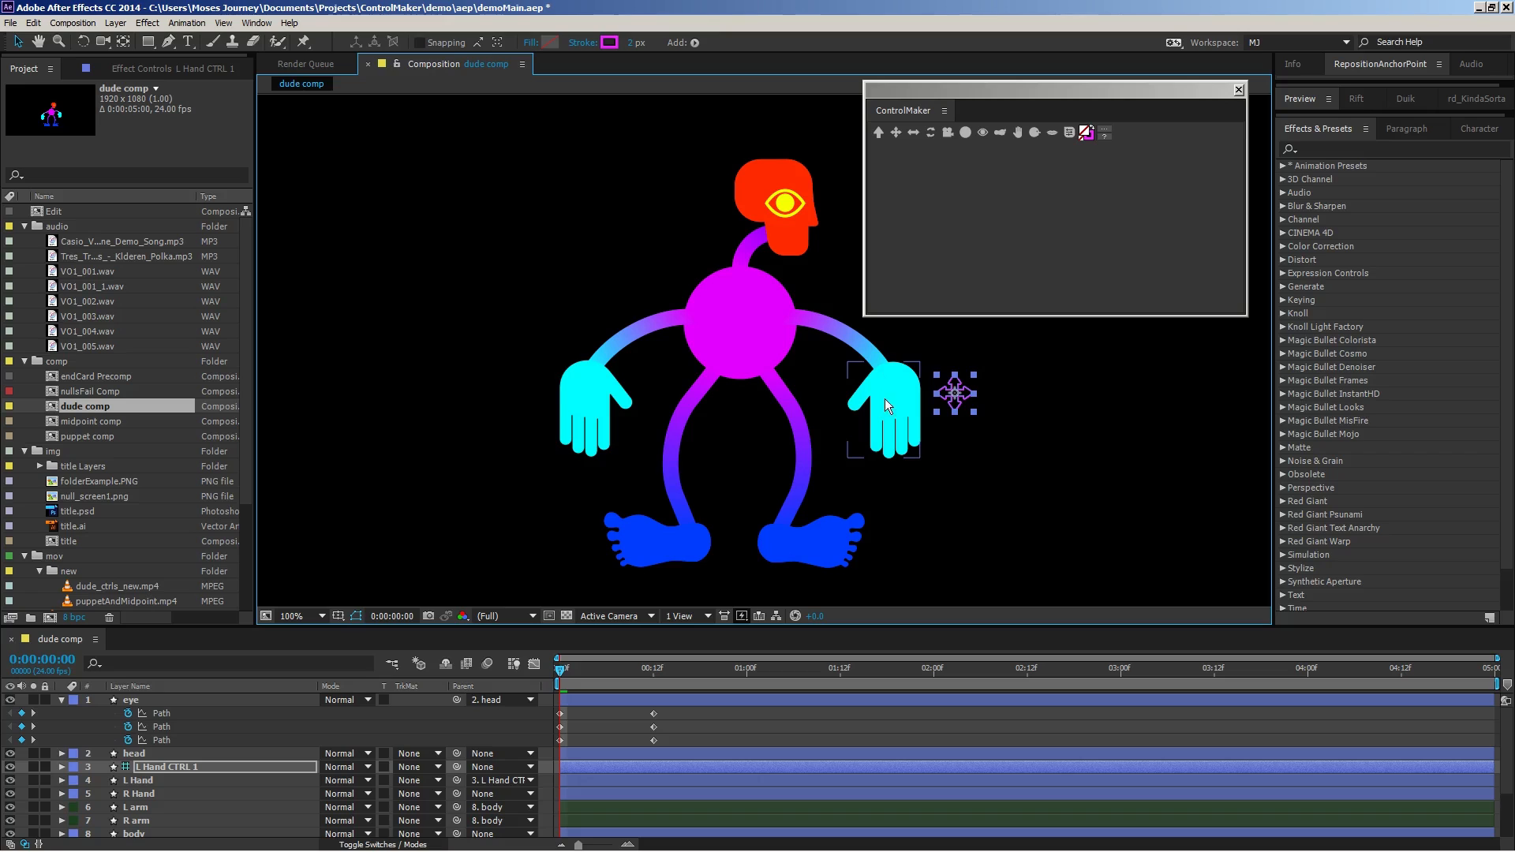
{"action": "left_click_drag", "start_coordinate": [963, 396], "coordinate": [945, 386]}
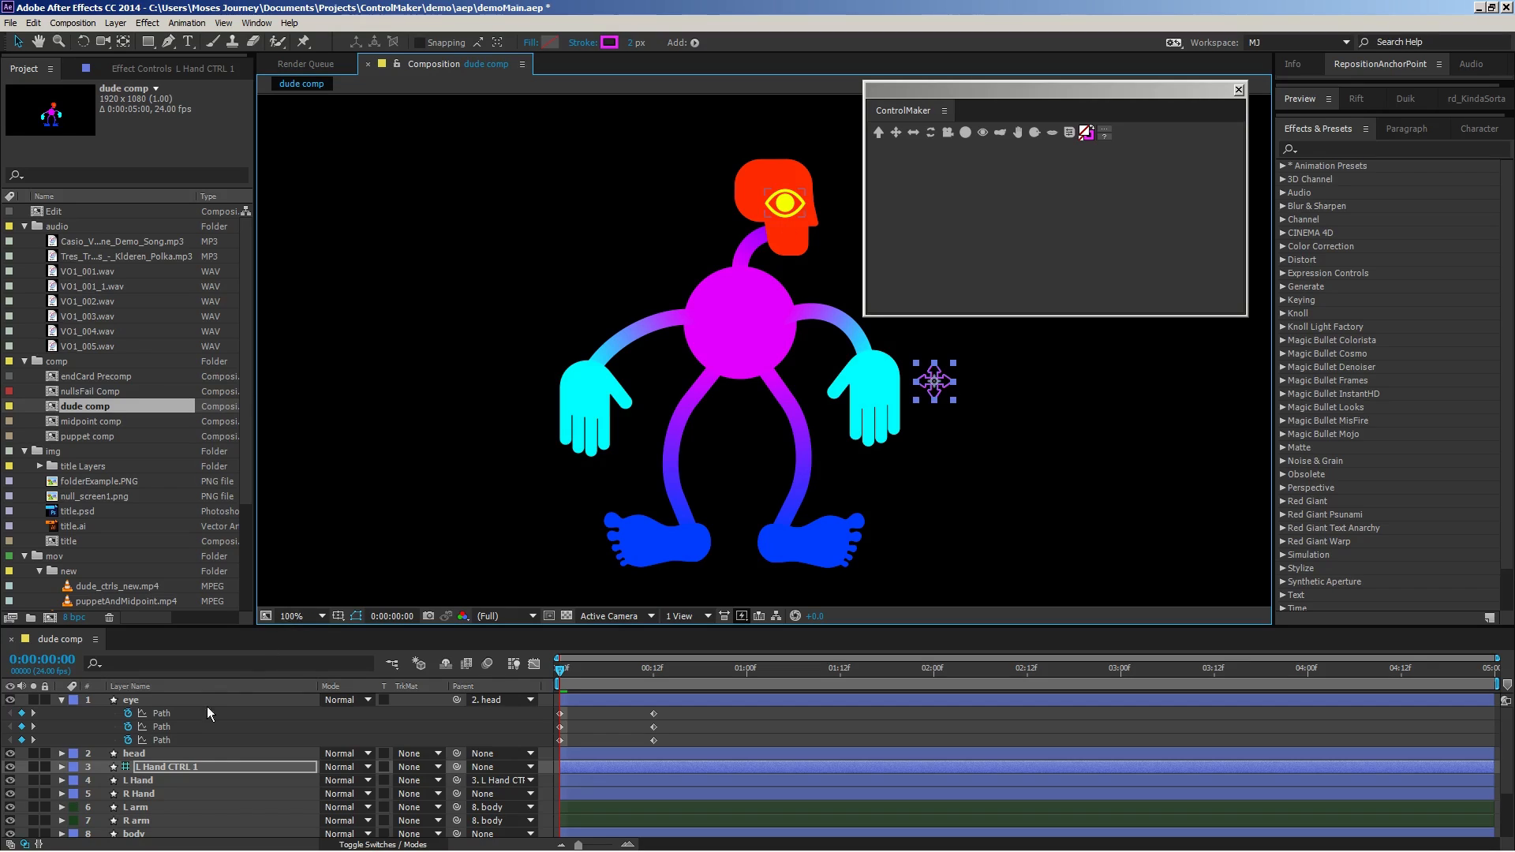
Create an eye-shaped controller for the eye layer and place it just in front of the face
{"action": "left_click", "coordinate": [174, 707]}
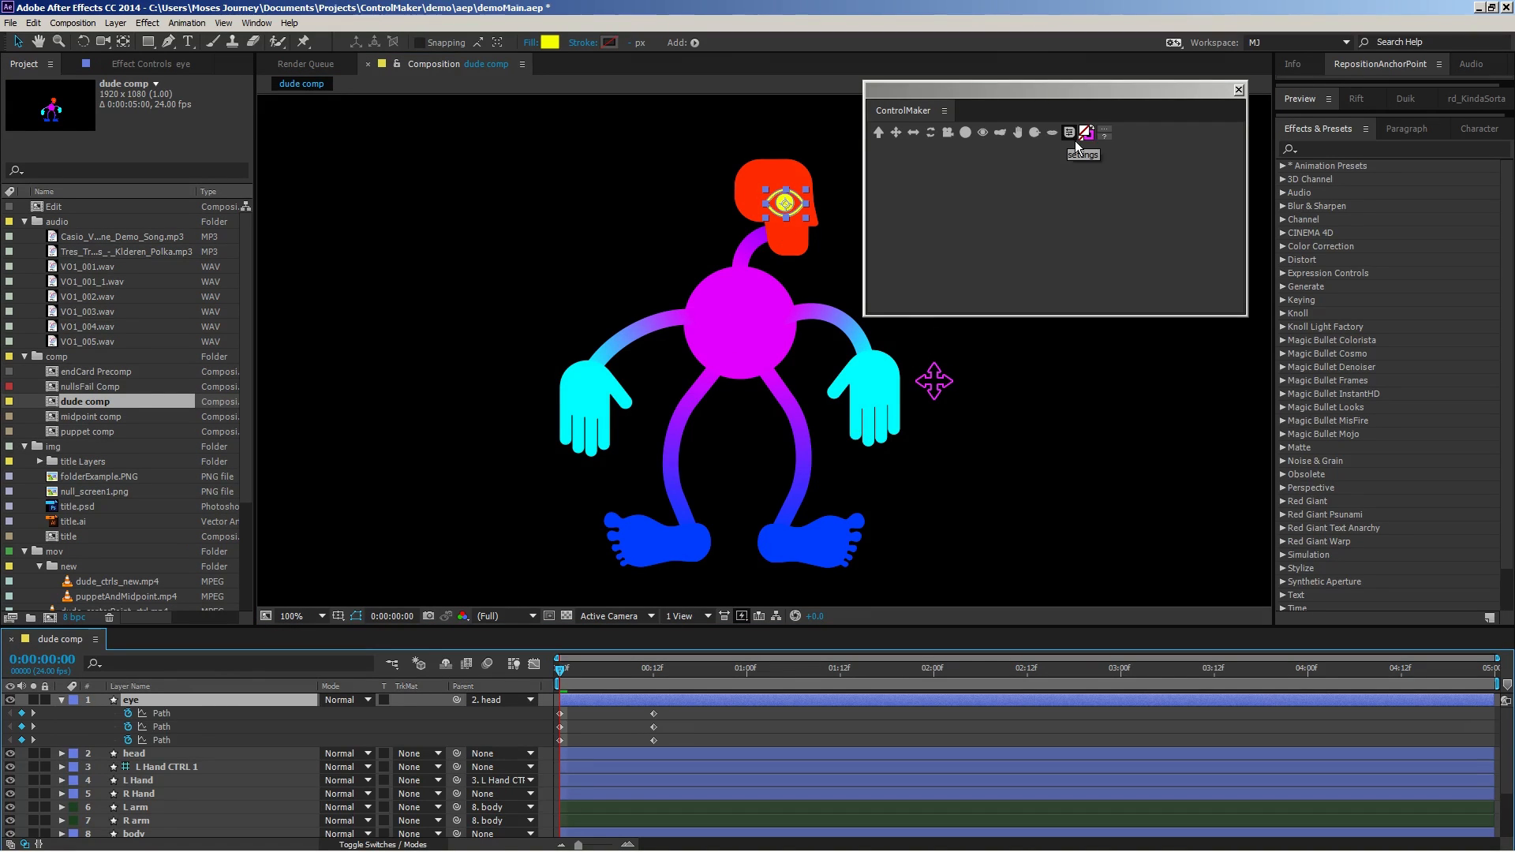
{"action": "left_click", "coordinate": [991, 142]}
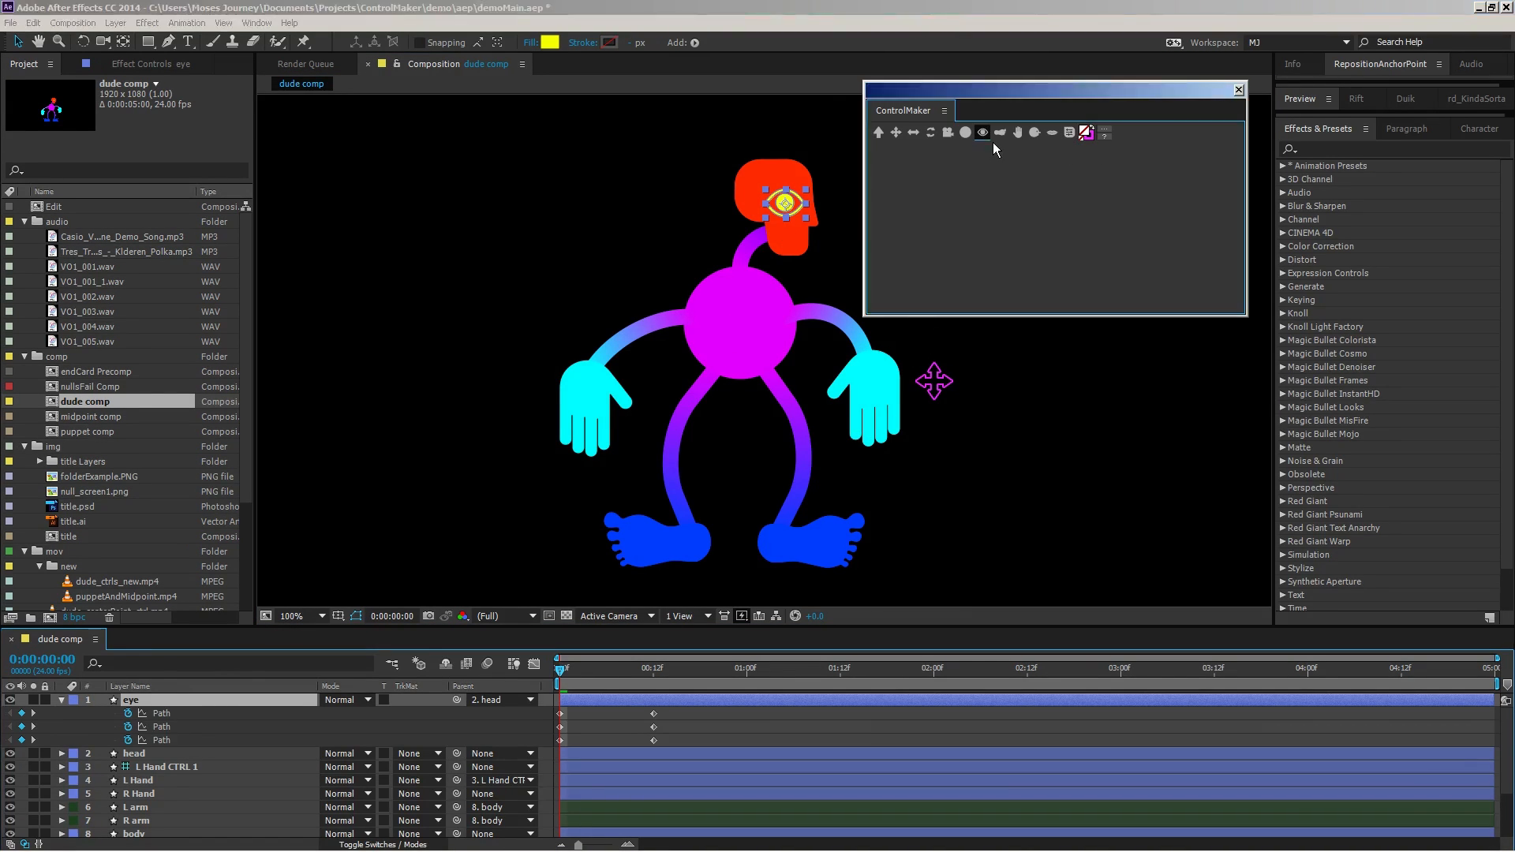
{"action": "left_click_drag", "start_coordinate": [789, 209], "coordinate": [850, 201]}
Dock the ControlMaker panel beside the composition viewer and narrow it to a single column of icons
{"action": "left_click_drag", "start_coordinate": [973, 92], "coordinate": [1050, 121]}
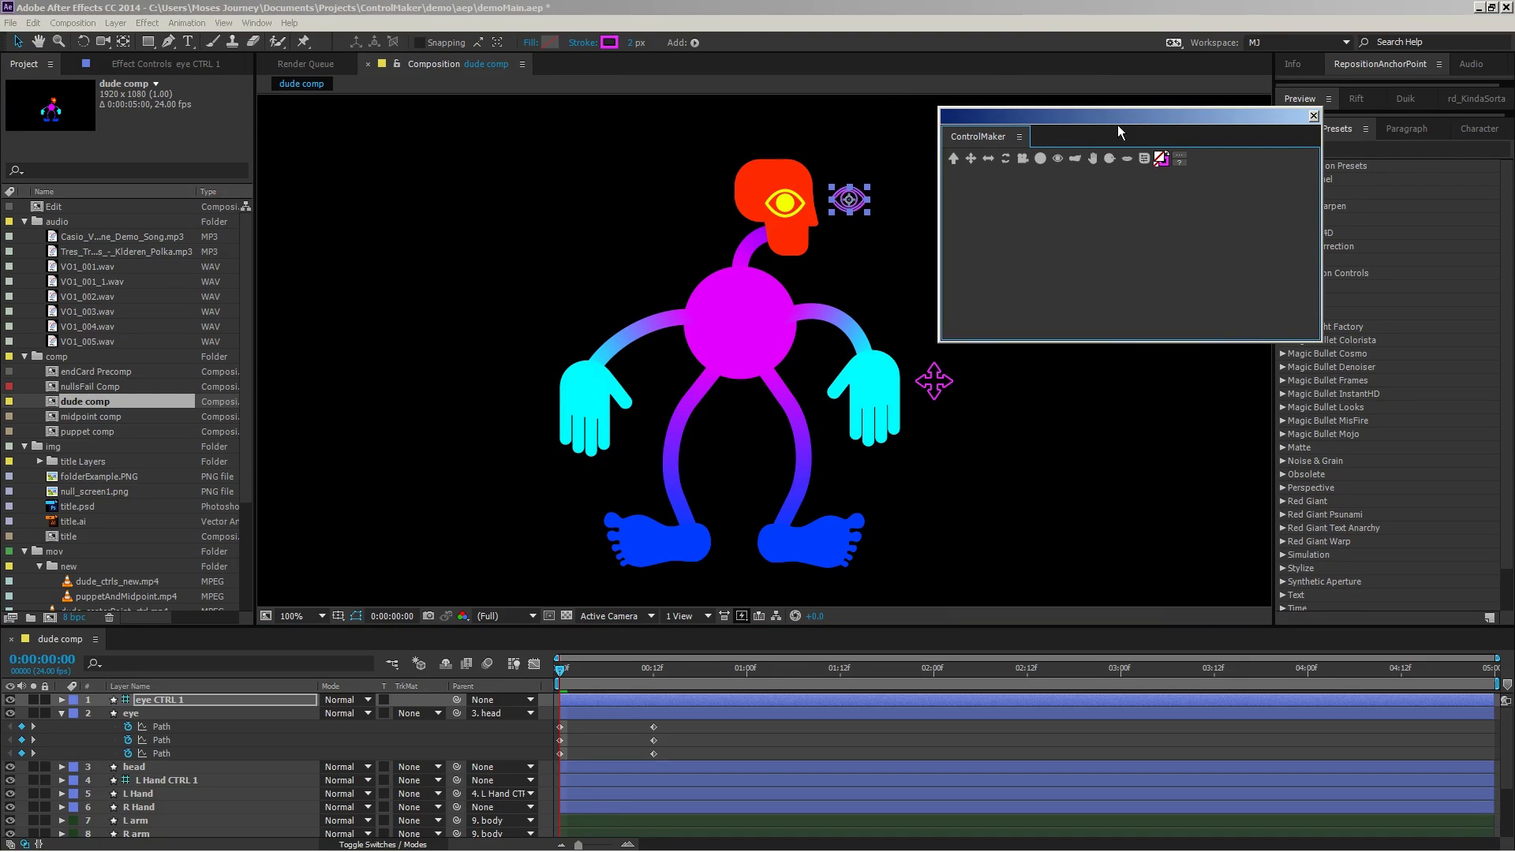
{"action": "left_click_drag", "start_coordinate": [1115, 126], "coordinate": [1119, 128]}
{"action": "left_click_drag", "start_coordinate": [991, 150], "coordinate": [1156, 167]}
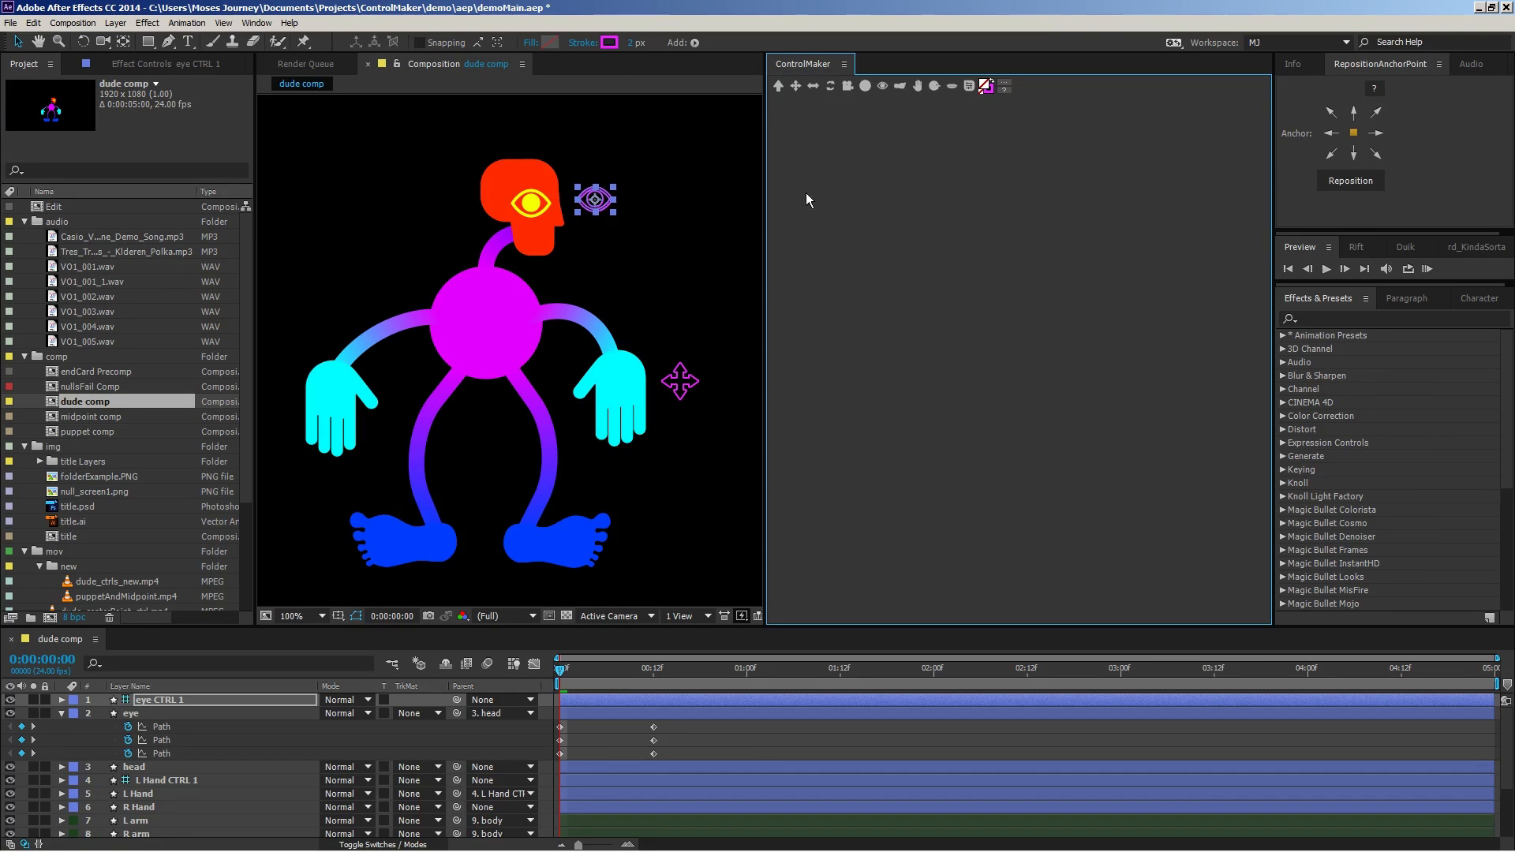
{"action": "left_click_drag", "start_coordinate": [767, 202], "coordinate": [1255, 201]}
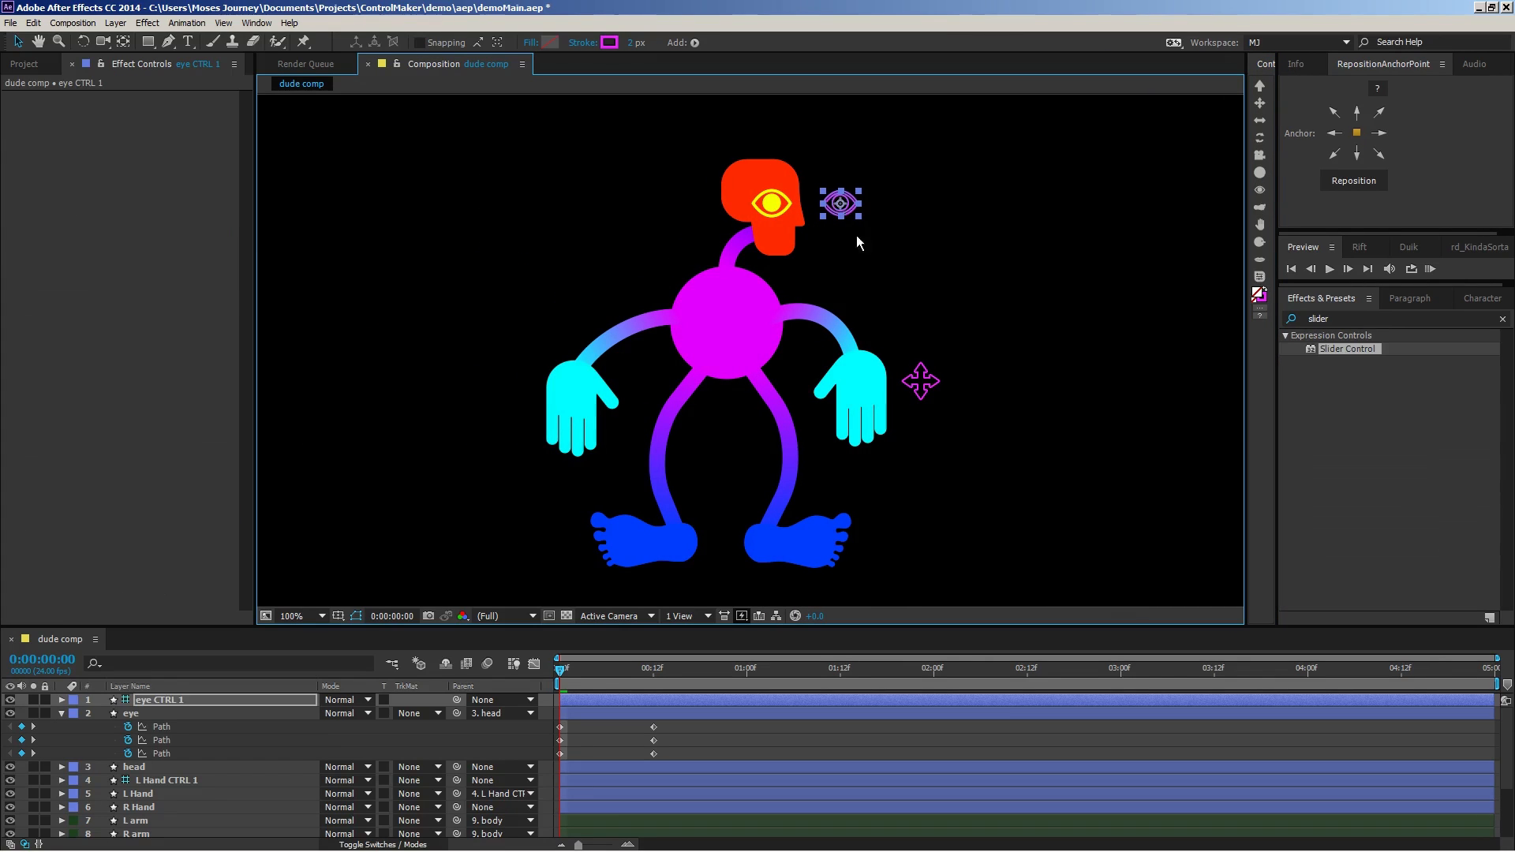
Add a Slider Control effect to eye CTRL 1 and rename the effect Blink
{"action": "double_click", "coordinate": [1372, 351]}
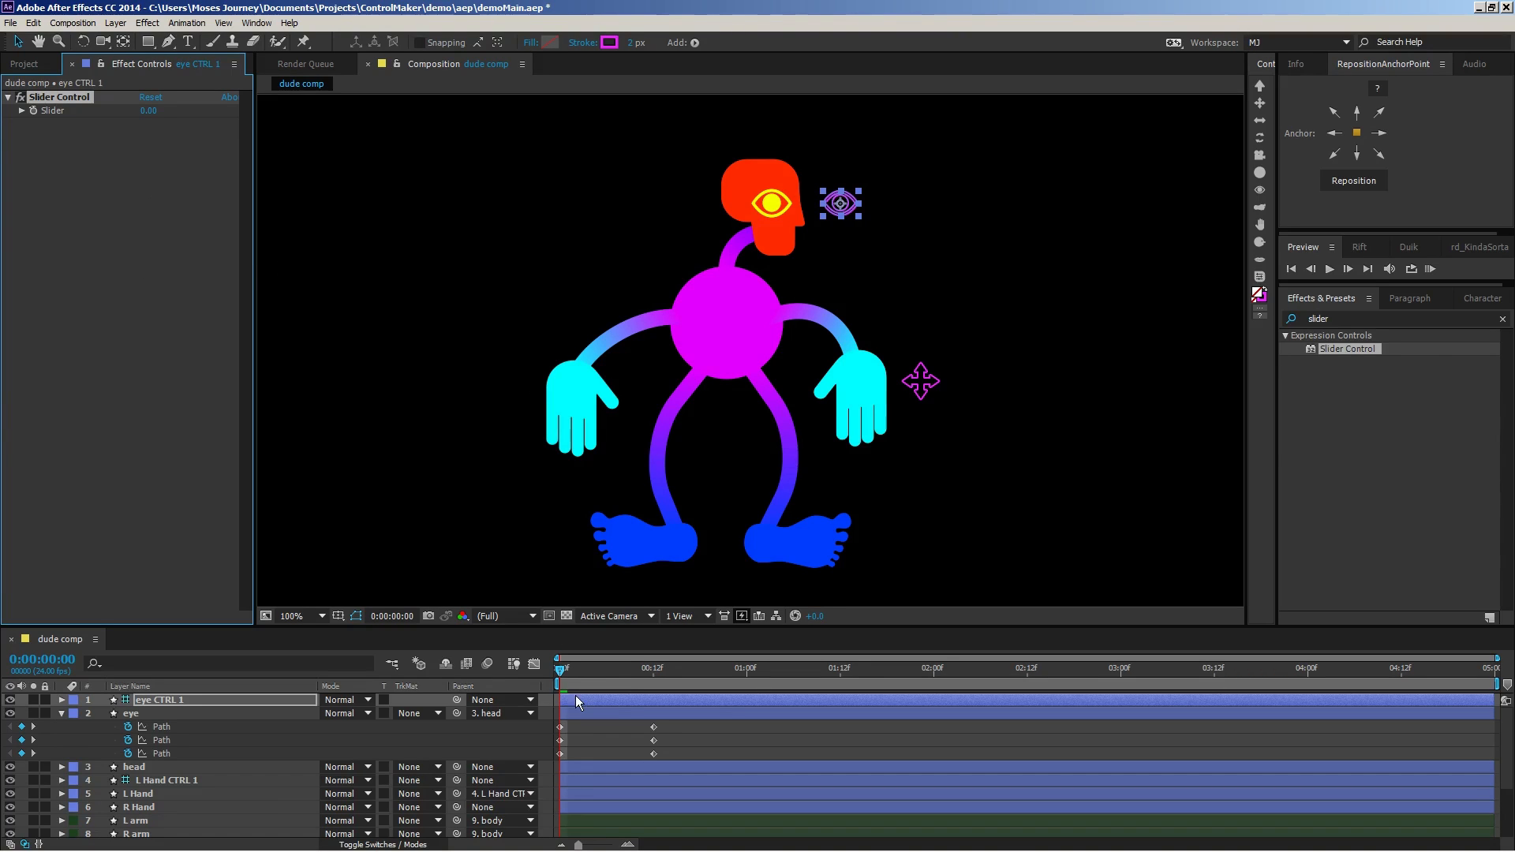
{"action": "left_click_drag", "start_coordinate": [562, 670], "coordinate": [339, 560]}
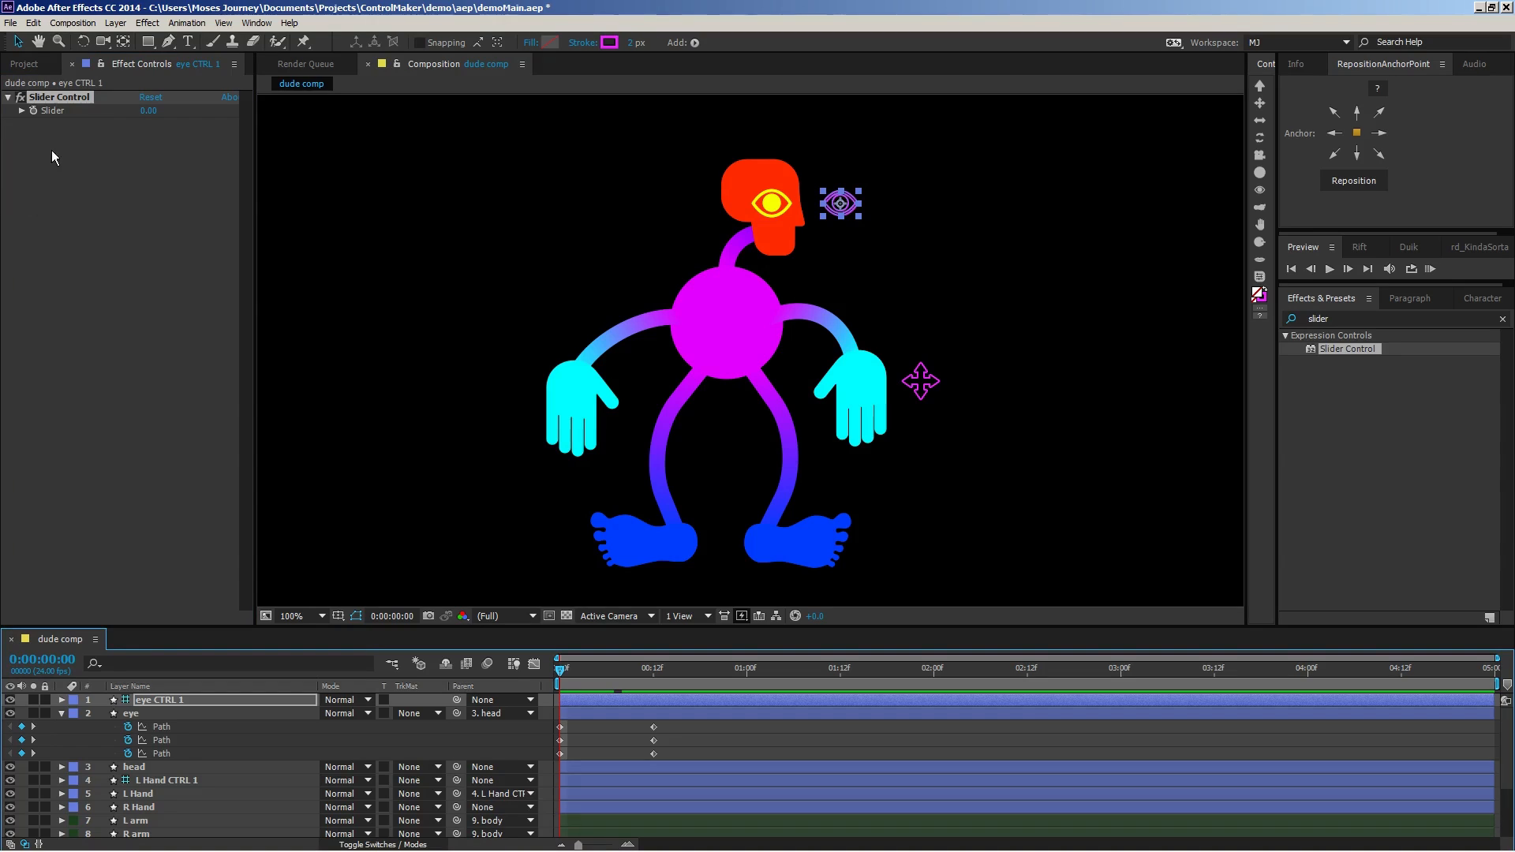
{"action": "left_click", "coordinate": [52, 100]}
{"action": "key", "text": "Return"}
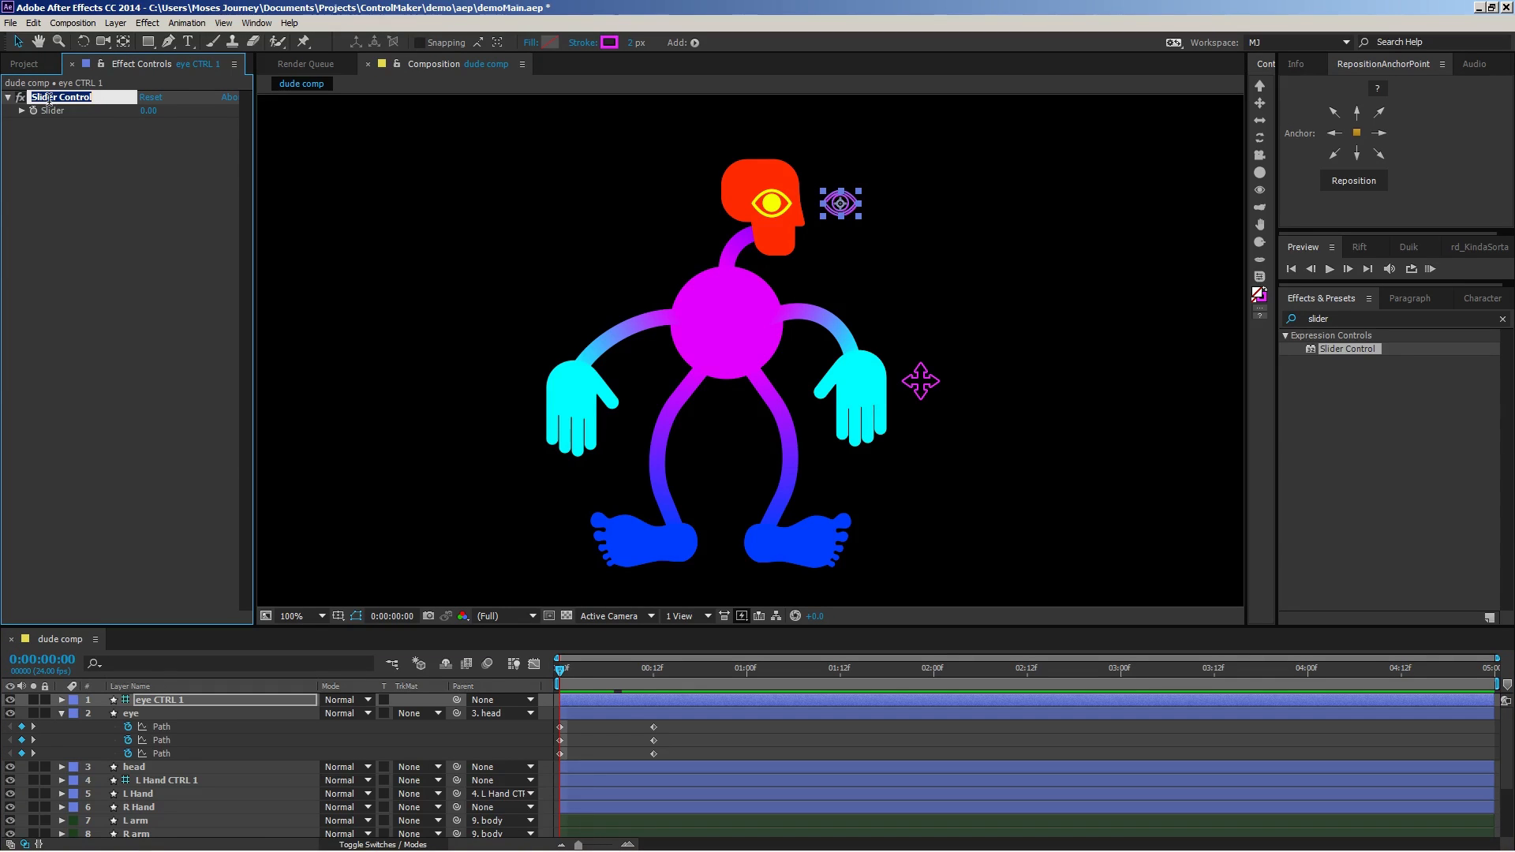
{"action": "type", "text": "Blink"}
{"action": "key", "text": "Return"}
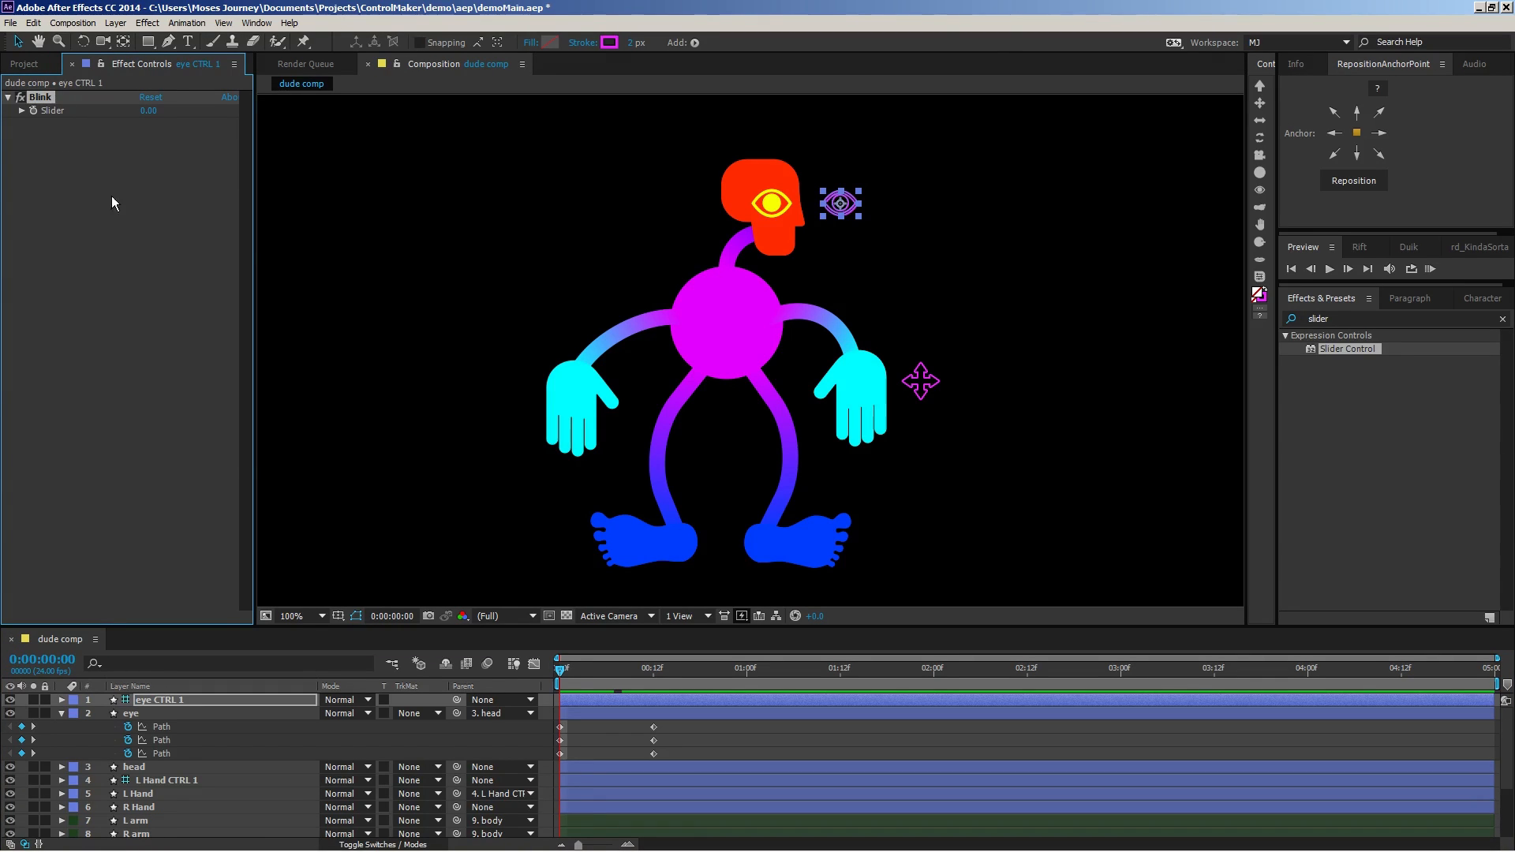
Give the eye layer's three Path properties the expression valueAtTime(linear(thisComp.layer("eye CTRL 1").effect("Blink")("Slider"),0,100,key(1).time,key(numKeys).time))
{"action": "left_click", "coordinate": [138, 740], "text": "alt"}
{"action": "type", "text": "valueAtTime(linear(thisComp.layer(\"eye CTRL 1\").effect(\"Blink\")(\"Slider\"),0,100,key(1).time,key(numKeys).time))"}
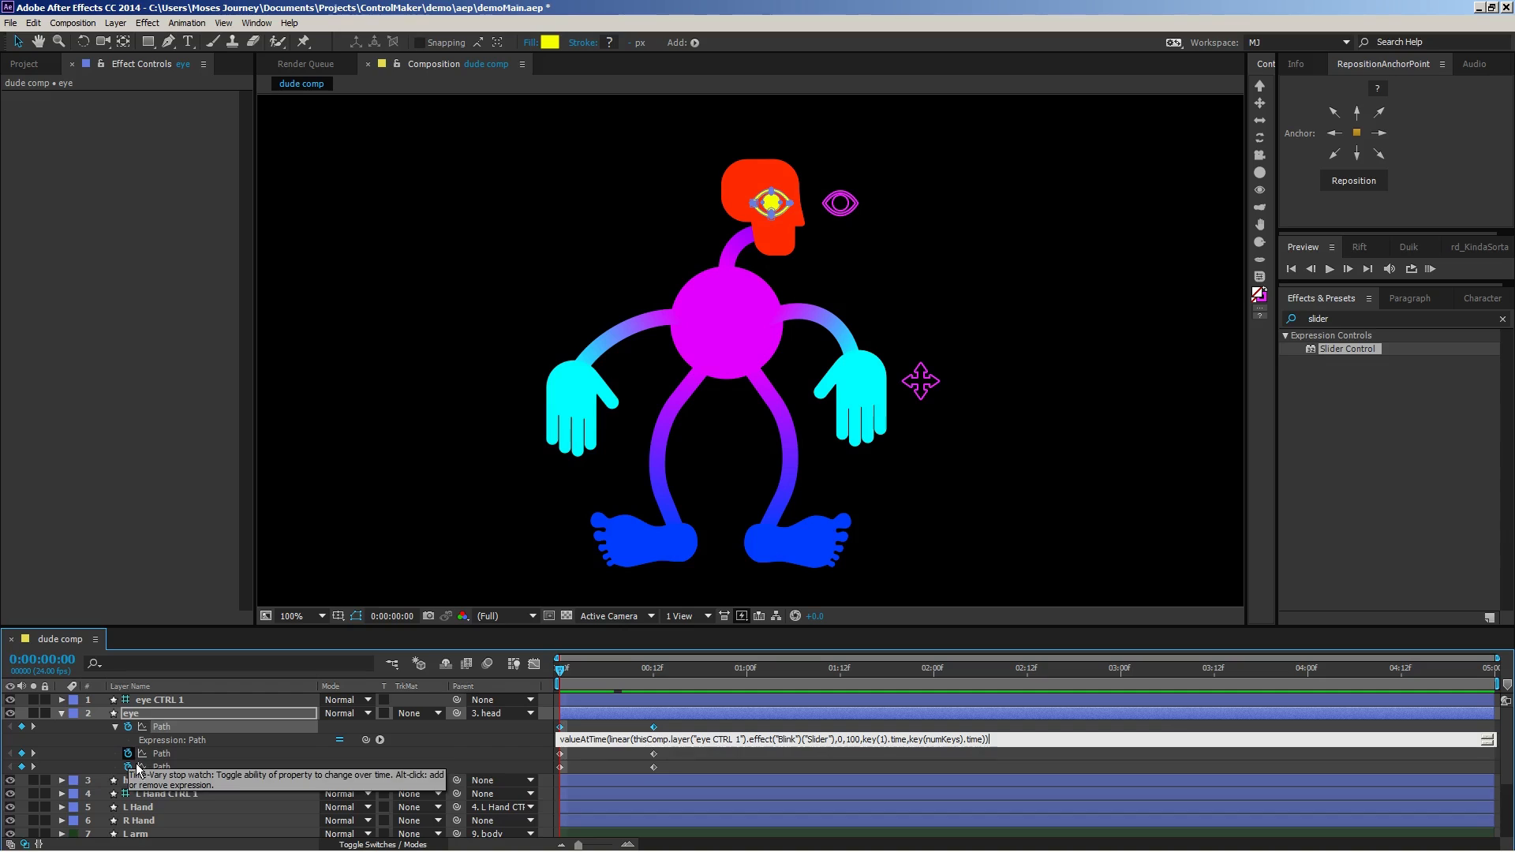
{"action": "left_click", "coordinate": [140, 759], "text": "alt"}
{"action": "type", "text": "valueAtTime(linear(thisComp.layer(\"eye CTRL 1\").effect(\"Blink\")(\"Slider\"),0,100,key(1).time,key(numKeys).time))"}
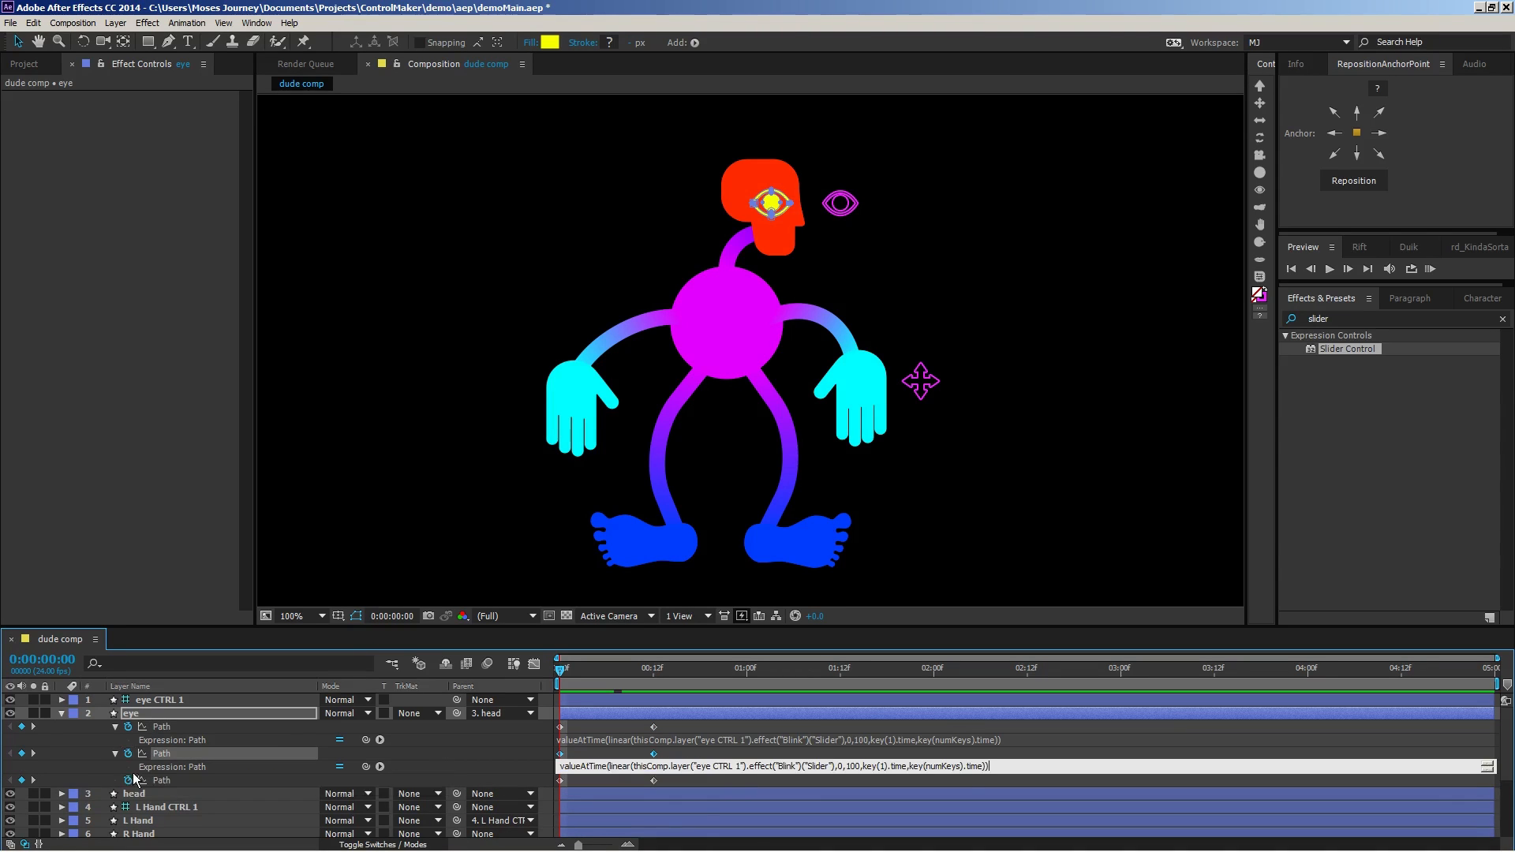
{"action": "left_click", "coordinate": [138, 788], "text": "alt"}
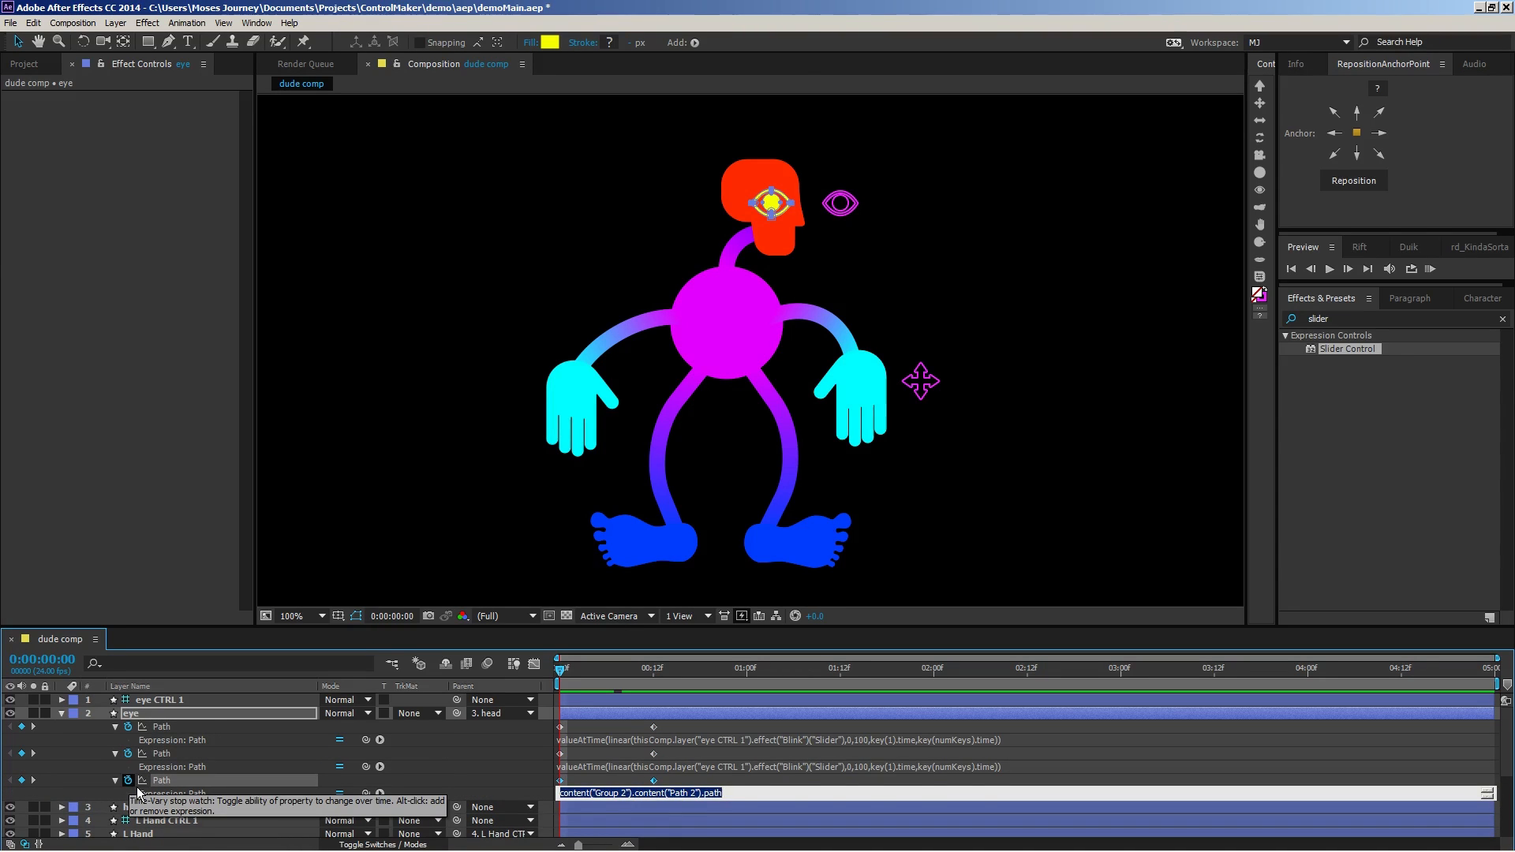
{"action": "type", "text": "valueAtTime(linear(thisComp.layer(\"eye CTRL 1\").effect(\"Blink\")(\"Slider\"),0,100,key(1).time,key(numKeys).time))"}
{"action": "key", "text": "KP_Enter"}
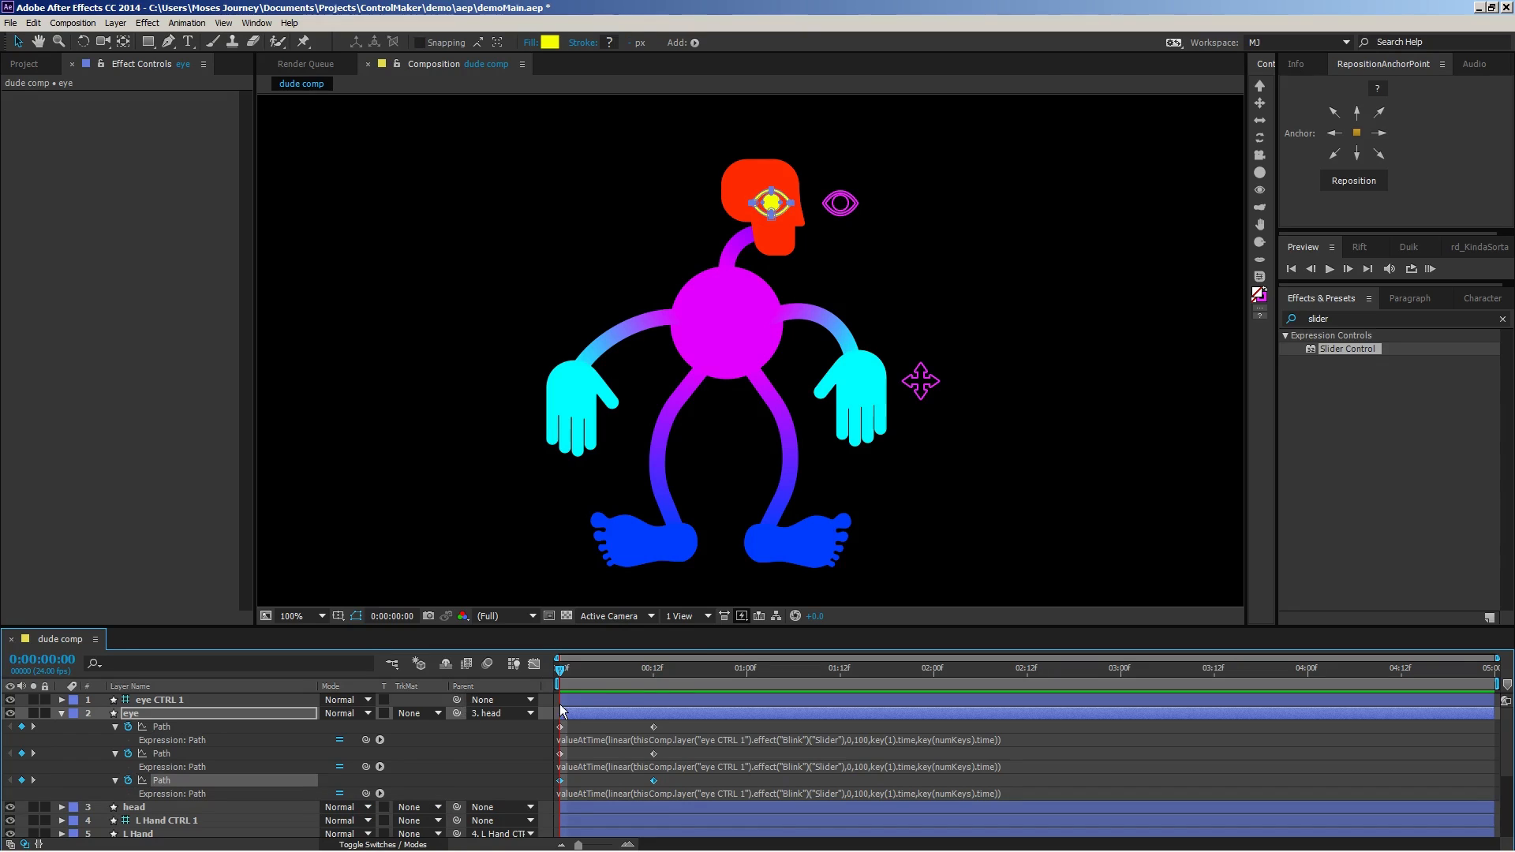
Set the Blink slider on eye CTRL 1 to 53 to partly close the eye, and deselect the controller
{"action": "left_click", "coordinate": [850, 215]}
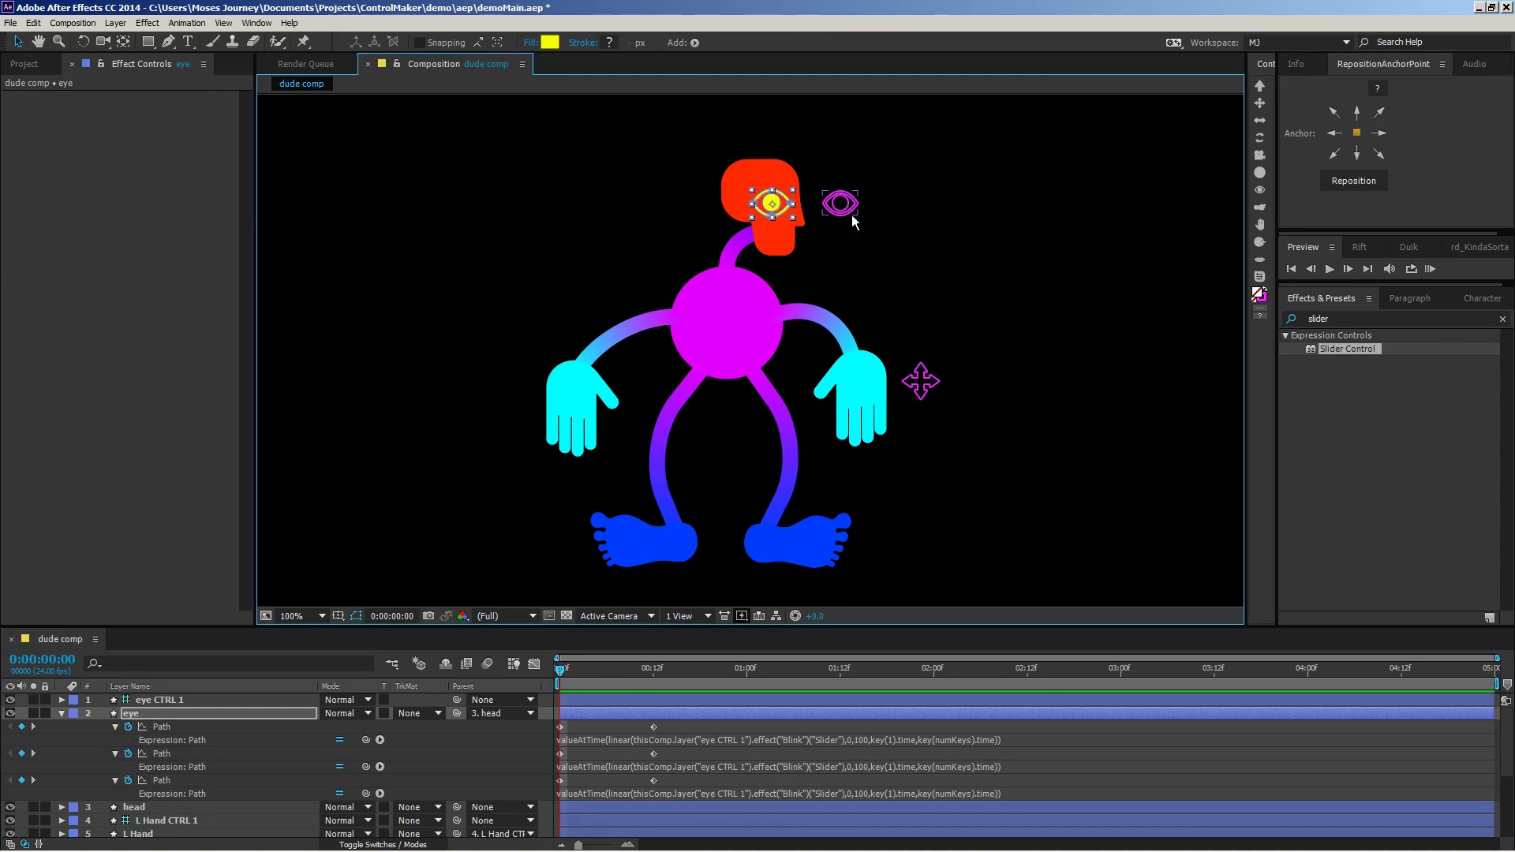
{"action": "left_click", "coordinate": [844, 207]}
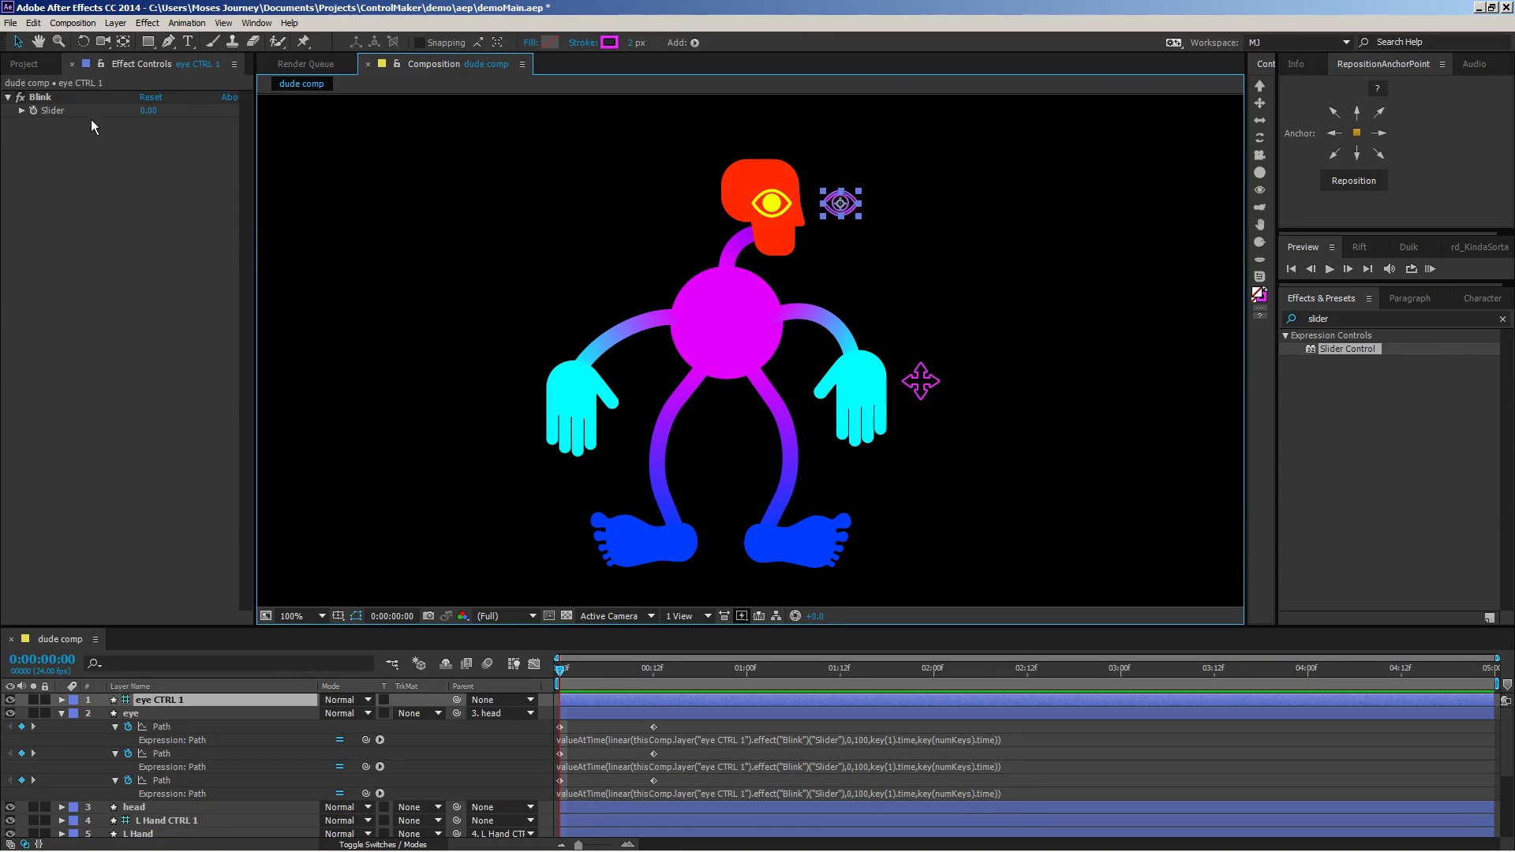
{"action": "left_click_drag", "start_coordinate": [152, 120], "coordinate": [219, 111]}
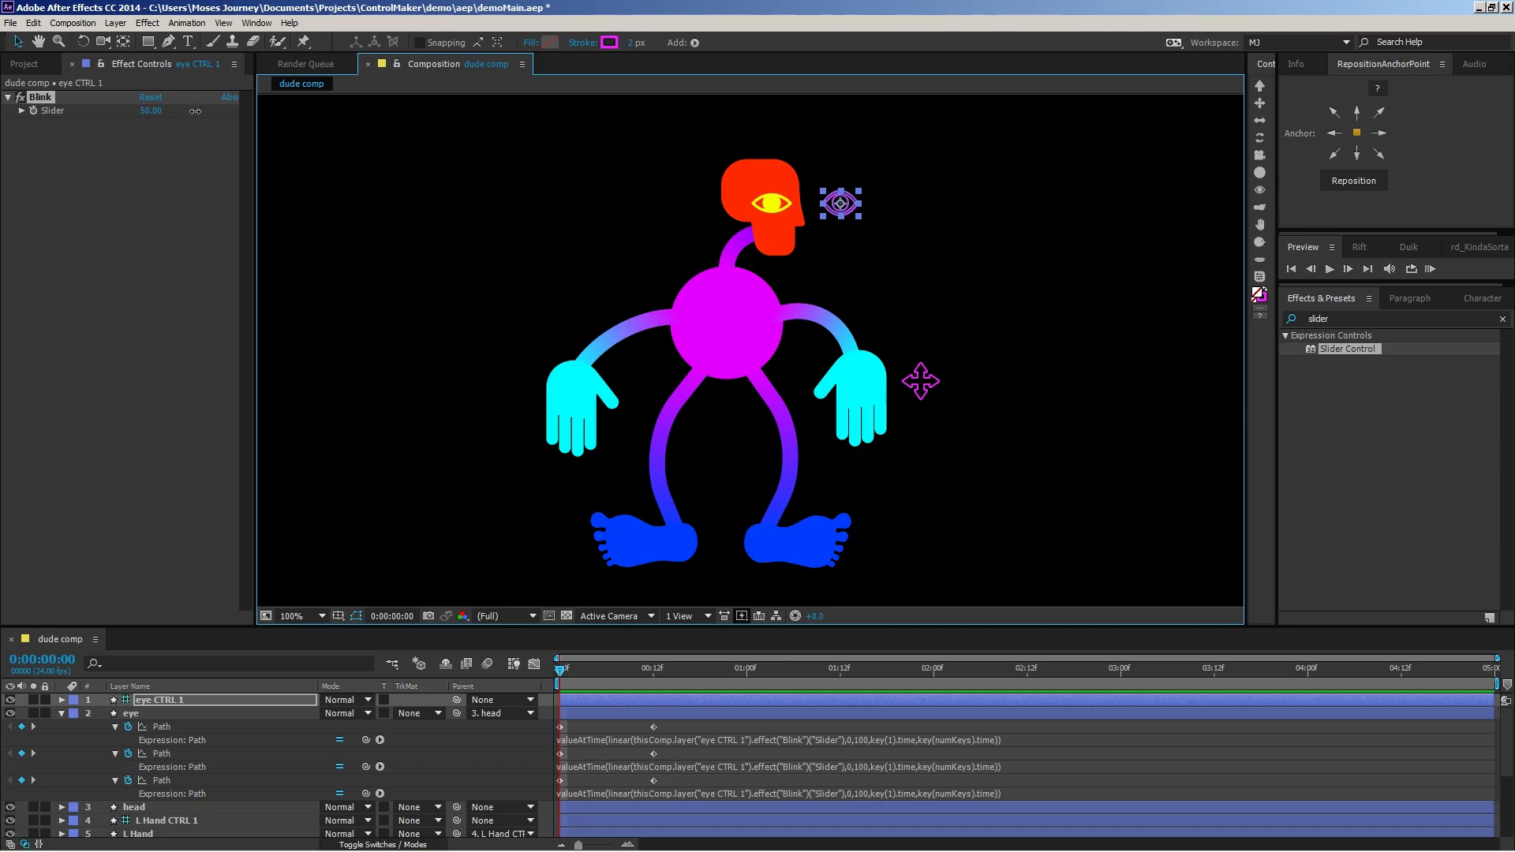
{"action": "left_click", "coordinate": [825, 154]}
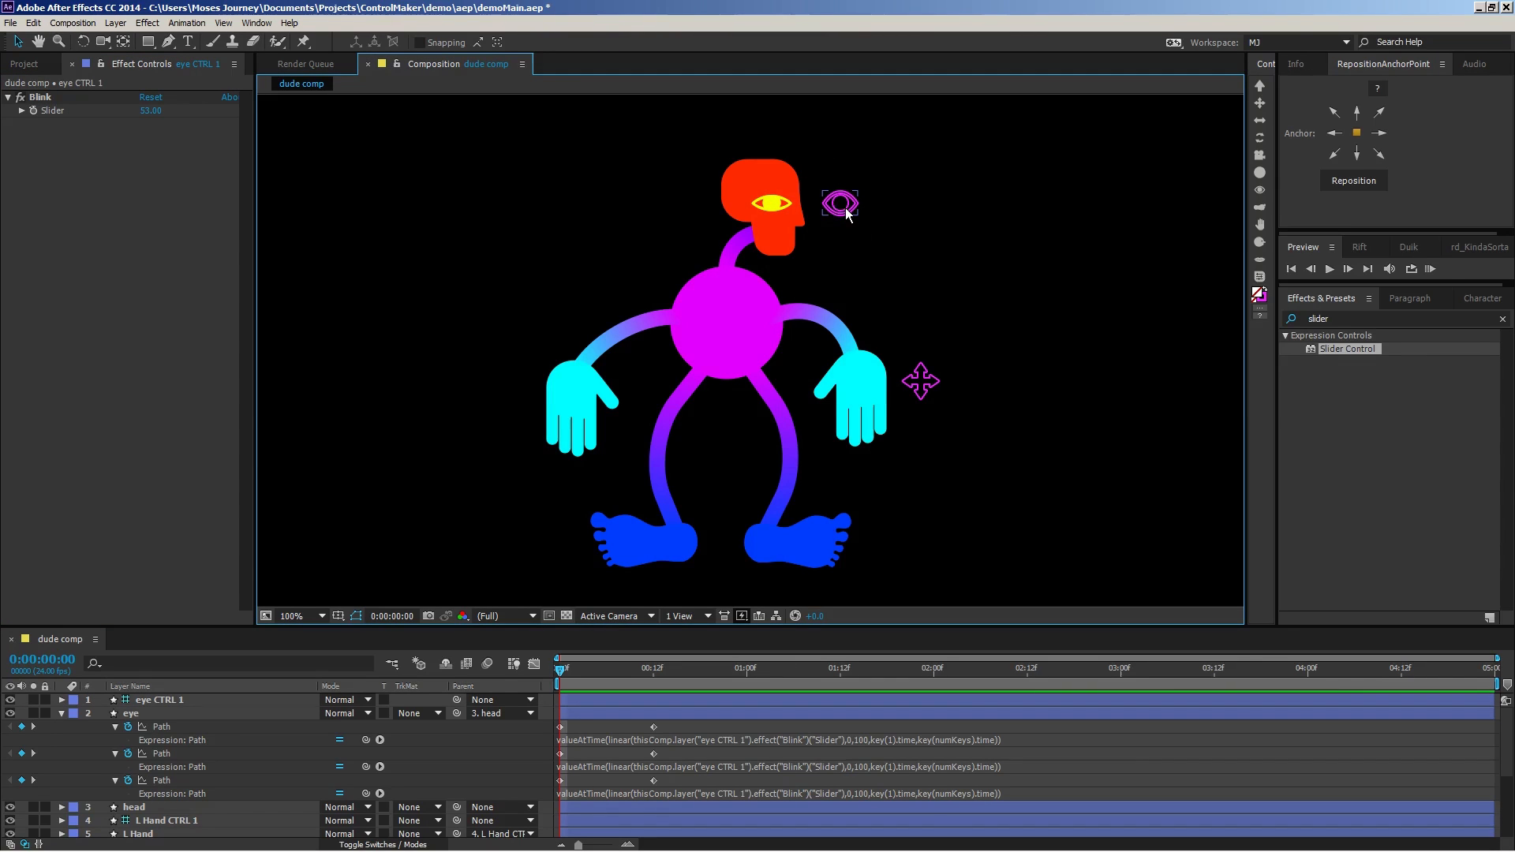
Move the L Hand CTRL 1 controller slightly farther out from the body, and collapse the eye layer's properties in the timeline
{"action": "left_click", "coordinate": [845, 207]}
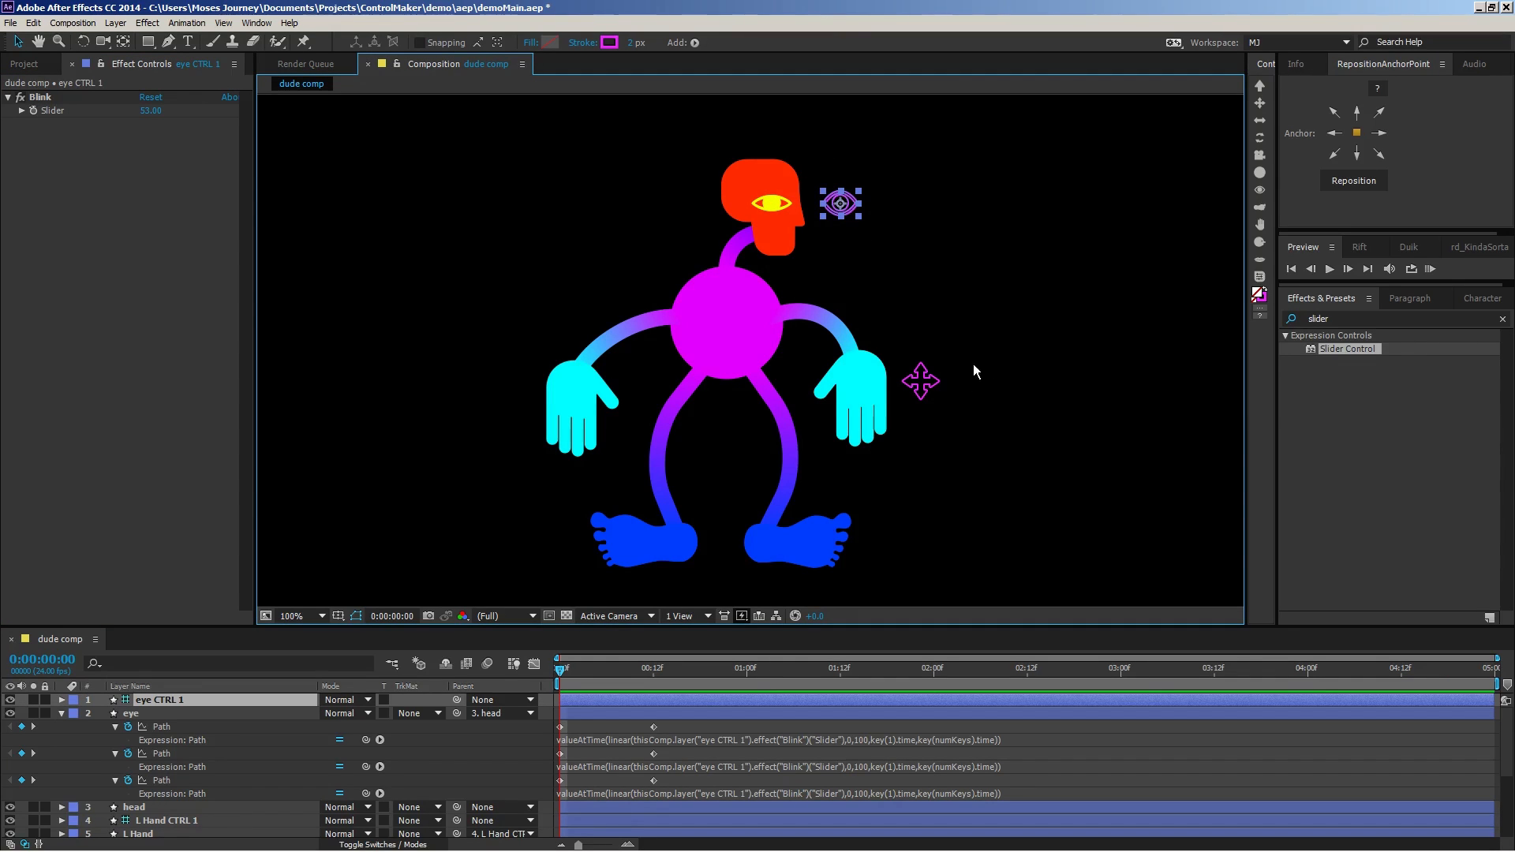
{"action": "mouse_move", "coordinate": [923, 387]}
{"action": "left_mouse_down"}
{"action": "mouse_move", "coordinate": [905, 367]}
{"action": "mouse_move", "coordinate": [950, 386]}
{"action": "left_mouse_up"}
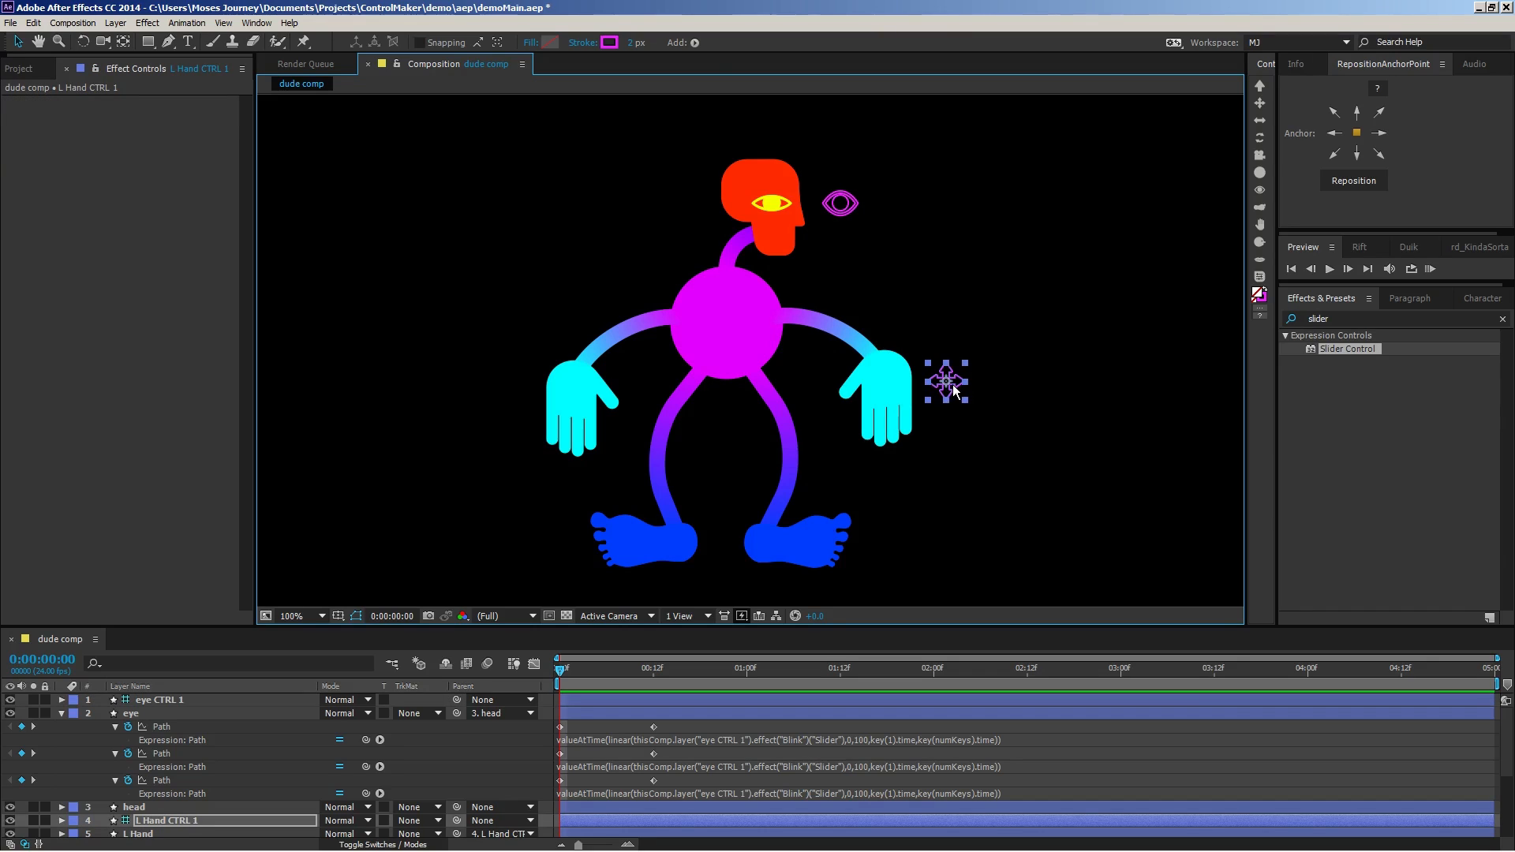
{"action": "left_click", "coordinate": [964, 222]}
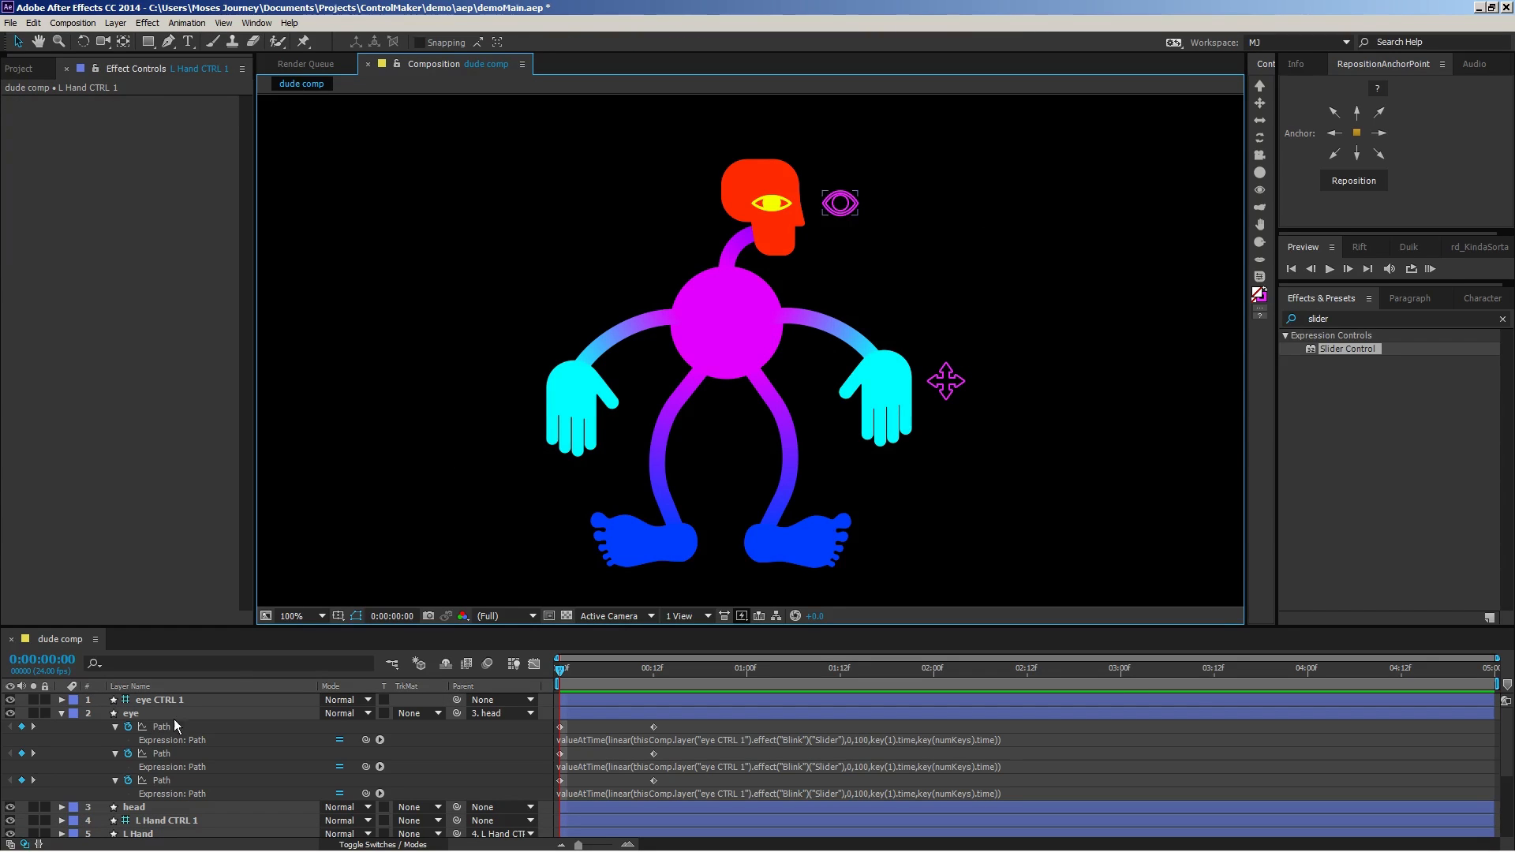
{"action": "left_click", "coordinate": [63, 713]}
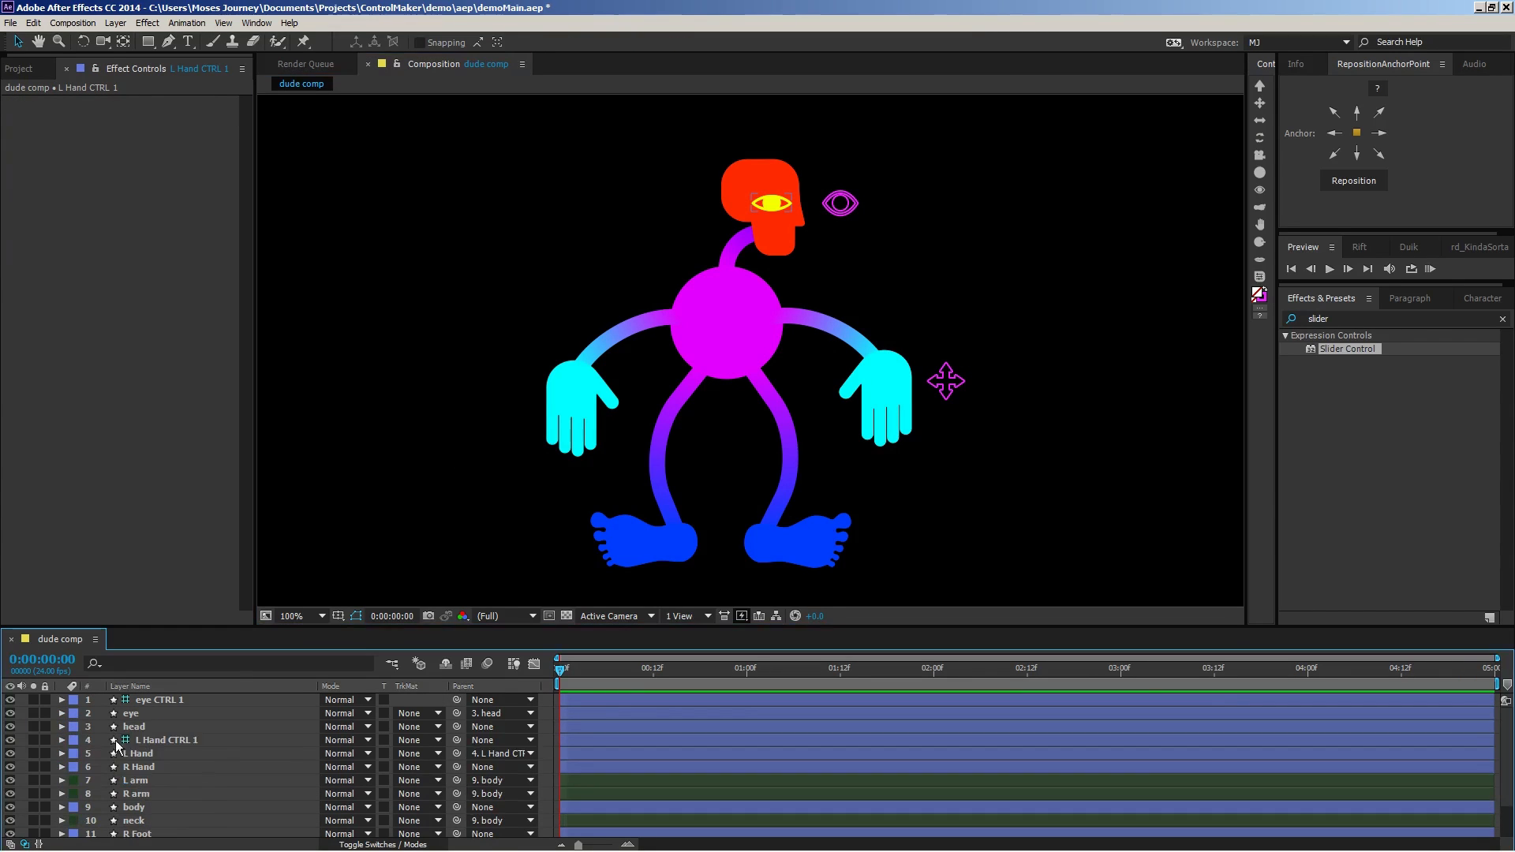
Try adding an arrow-cross controller to each of the L Hand, body and head layers at once, and undo it
{"action": "left_click", "coordinate": [163, 755]}
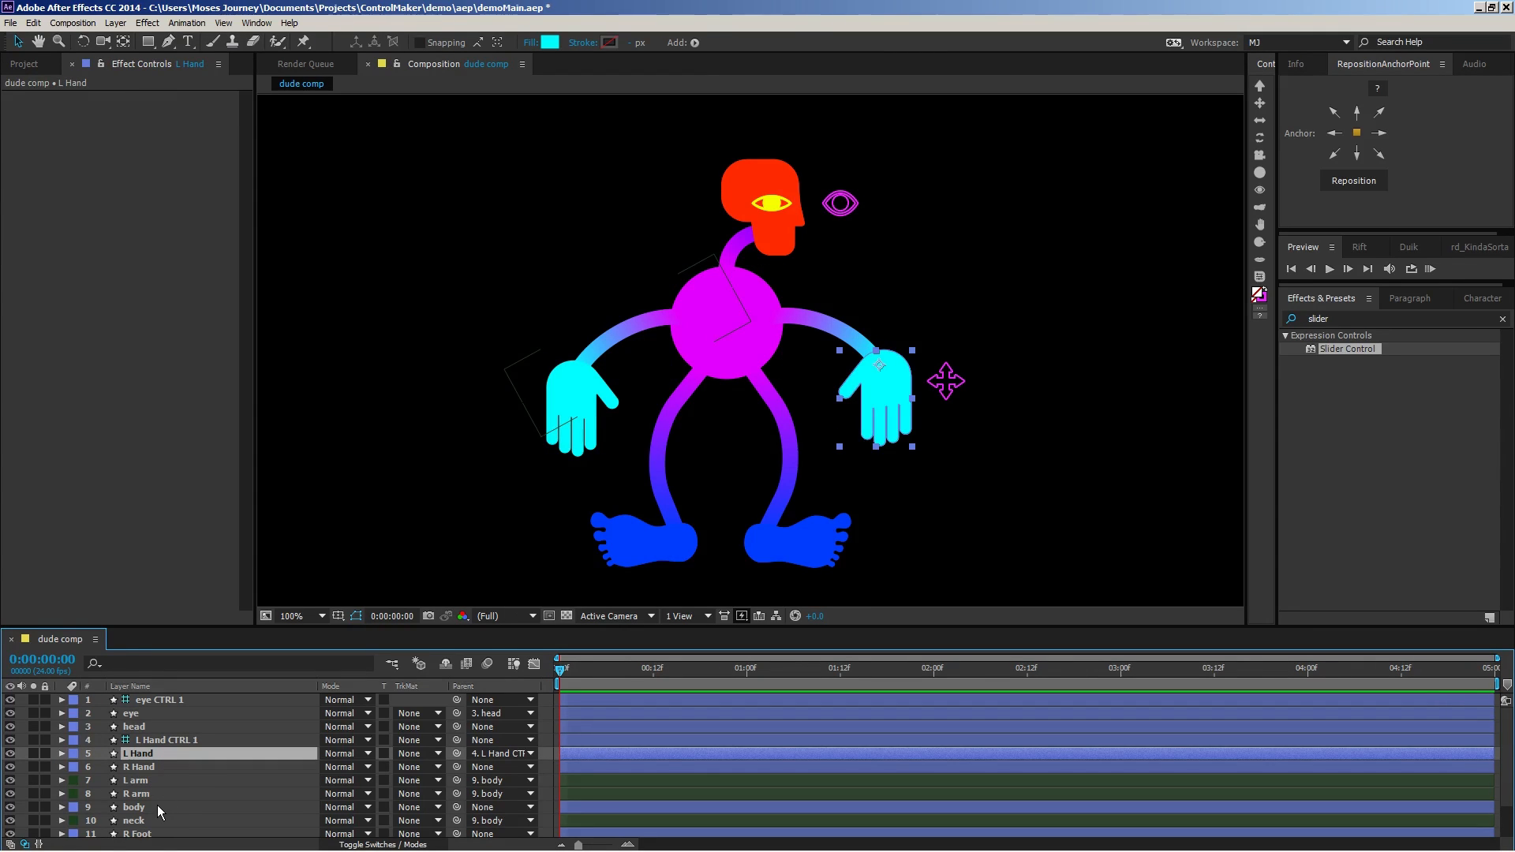
{"action": "left_click", "coordinate": [151, 809], "text": "ctrl"}
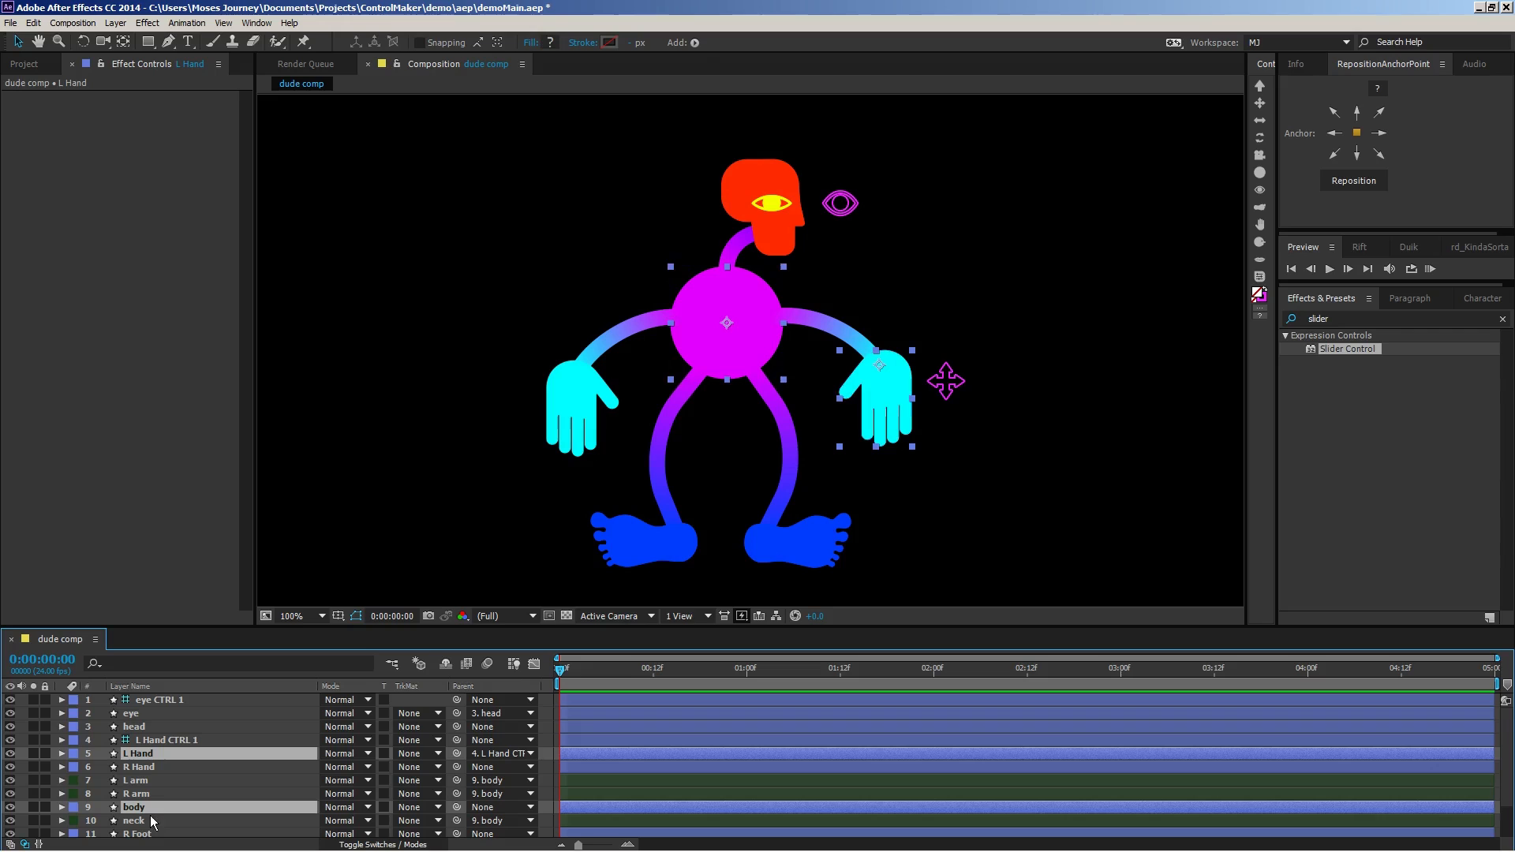
{"action": "left_click", "coordinate": [158, 727], "text": "ctrl"}
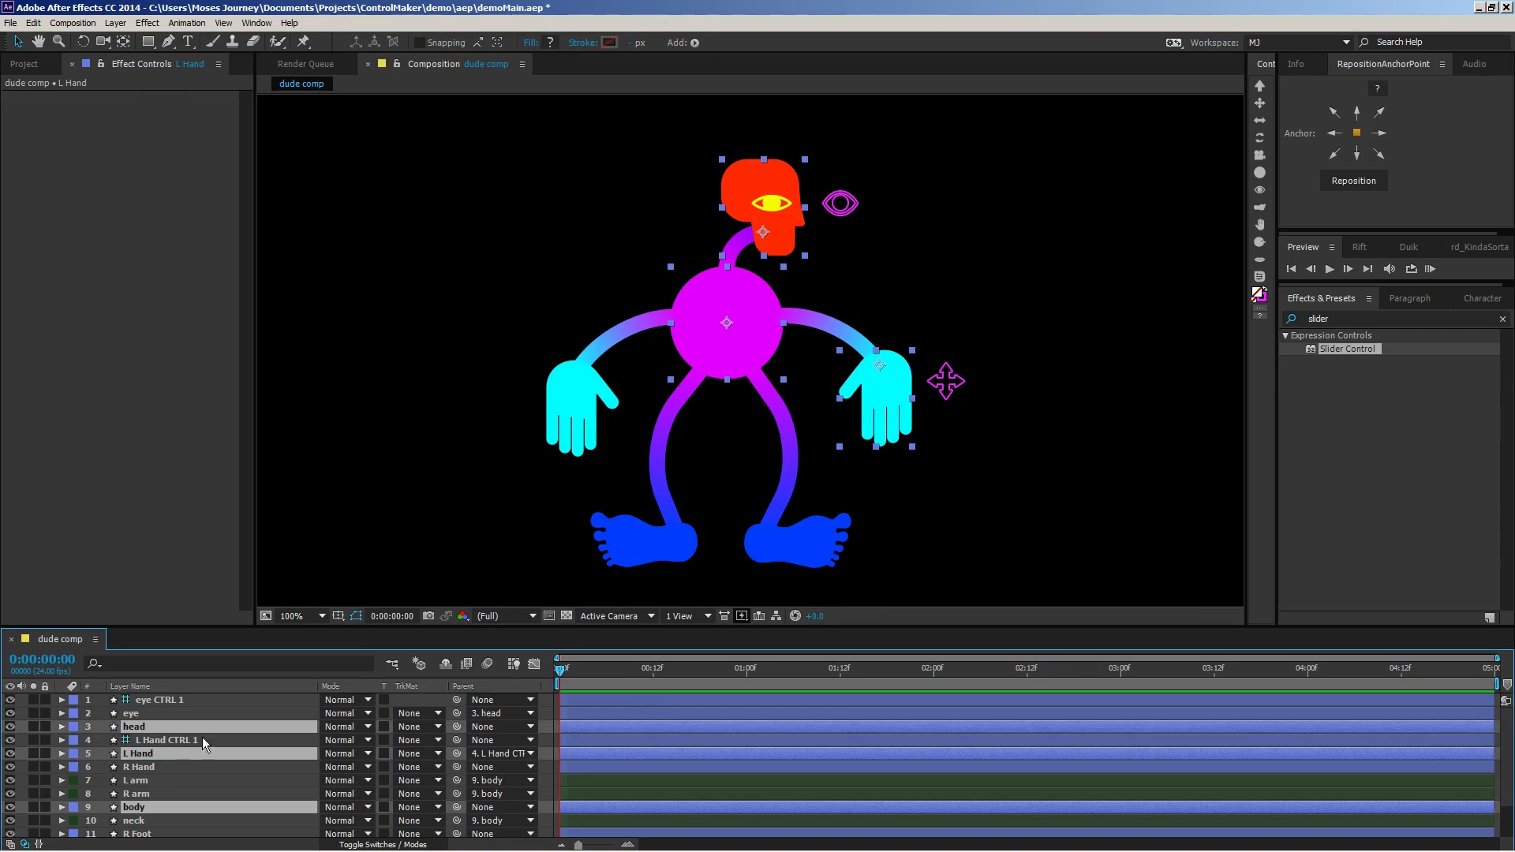
{"action": "left_click", "coordinate": [1269, 106]}
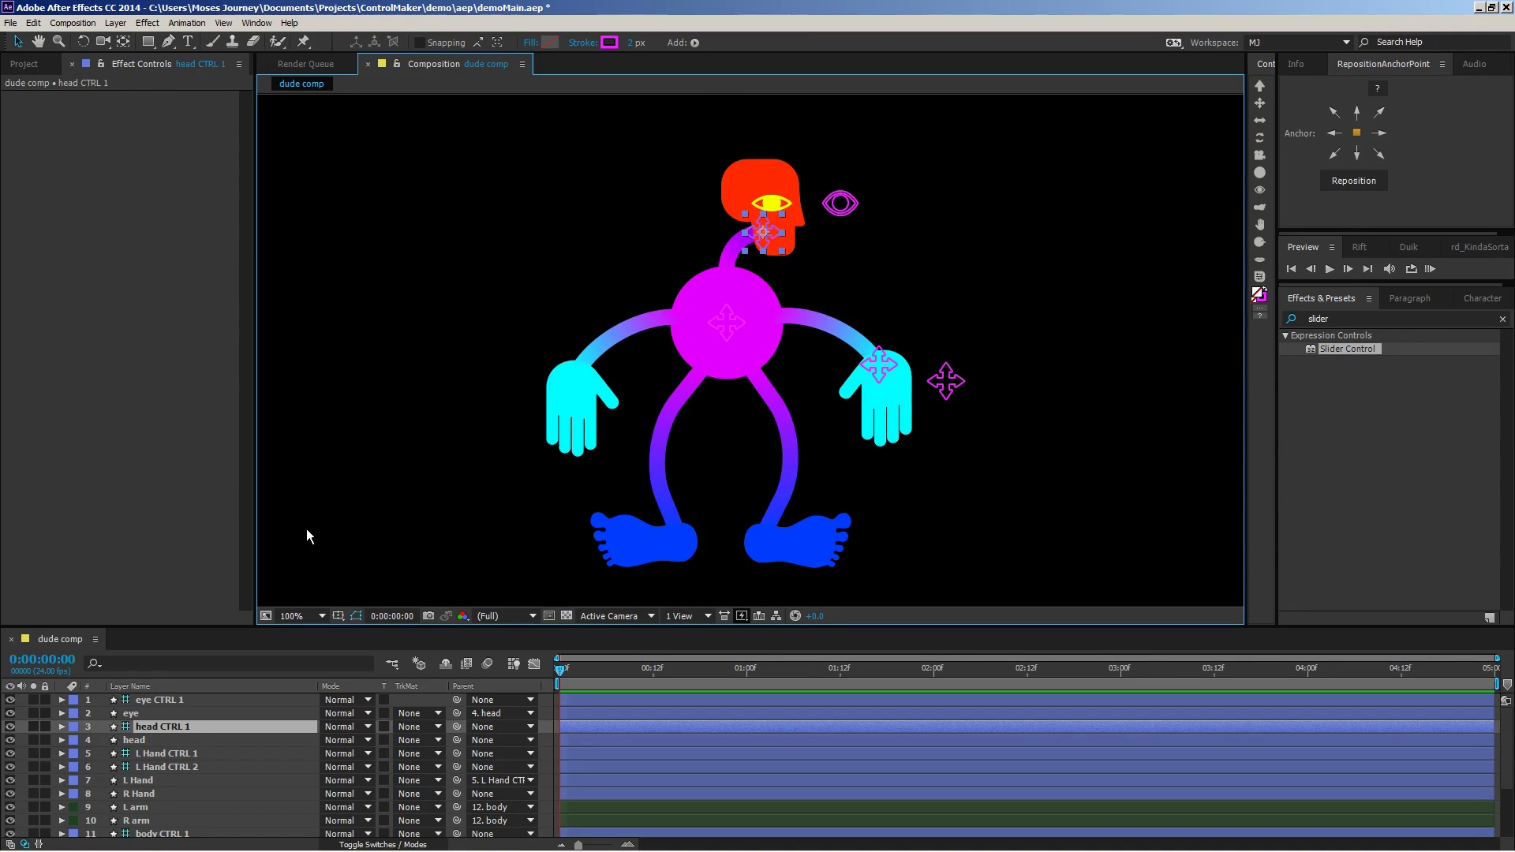
{"action": "key", "text": "ctrl+z"}
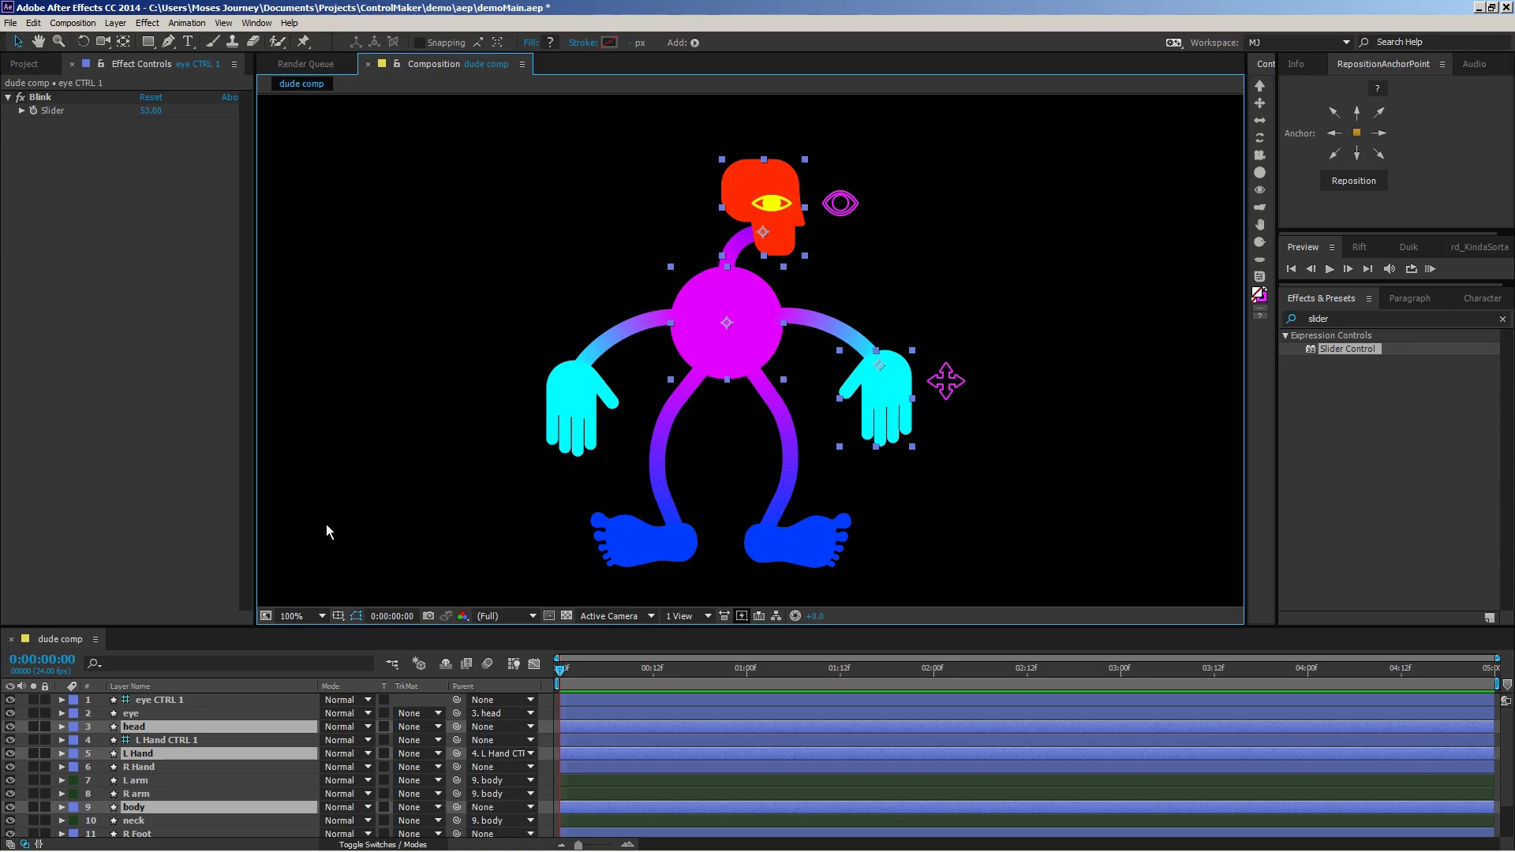
{"action": "left_click", "coordinate": [687, 261]}
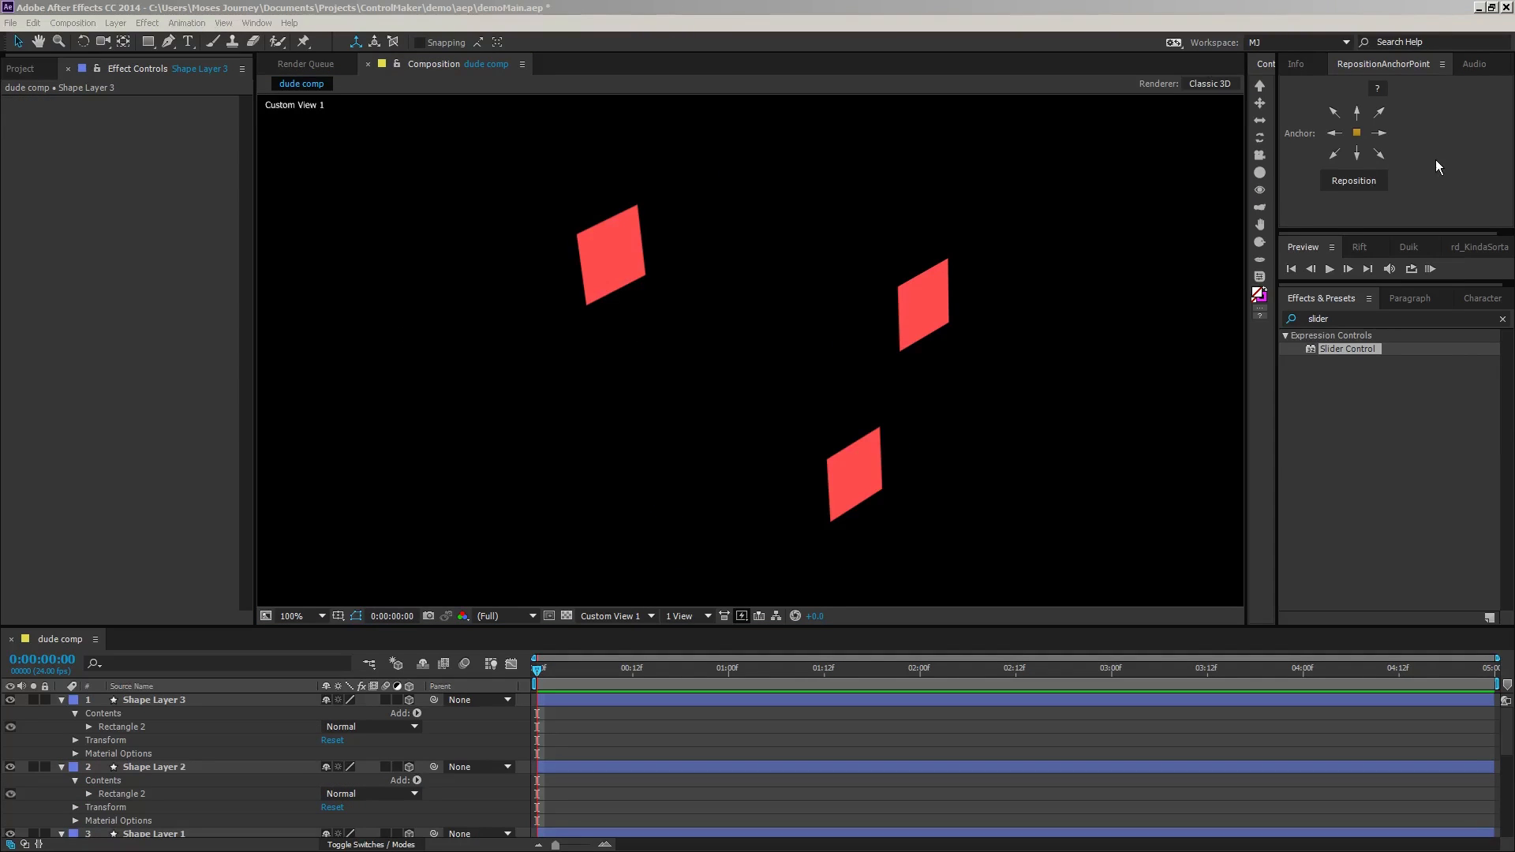
Try adding a separate arrow-cross controller to each of the three red 3D squares, and undo it
{"action": "left_click_drag", "start_coordinate": [1087, 154], "coordinate": [502, 556]}
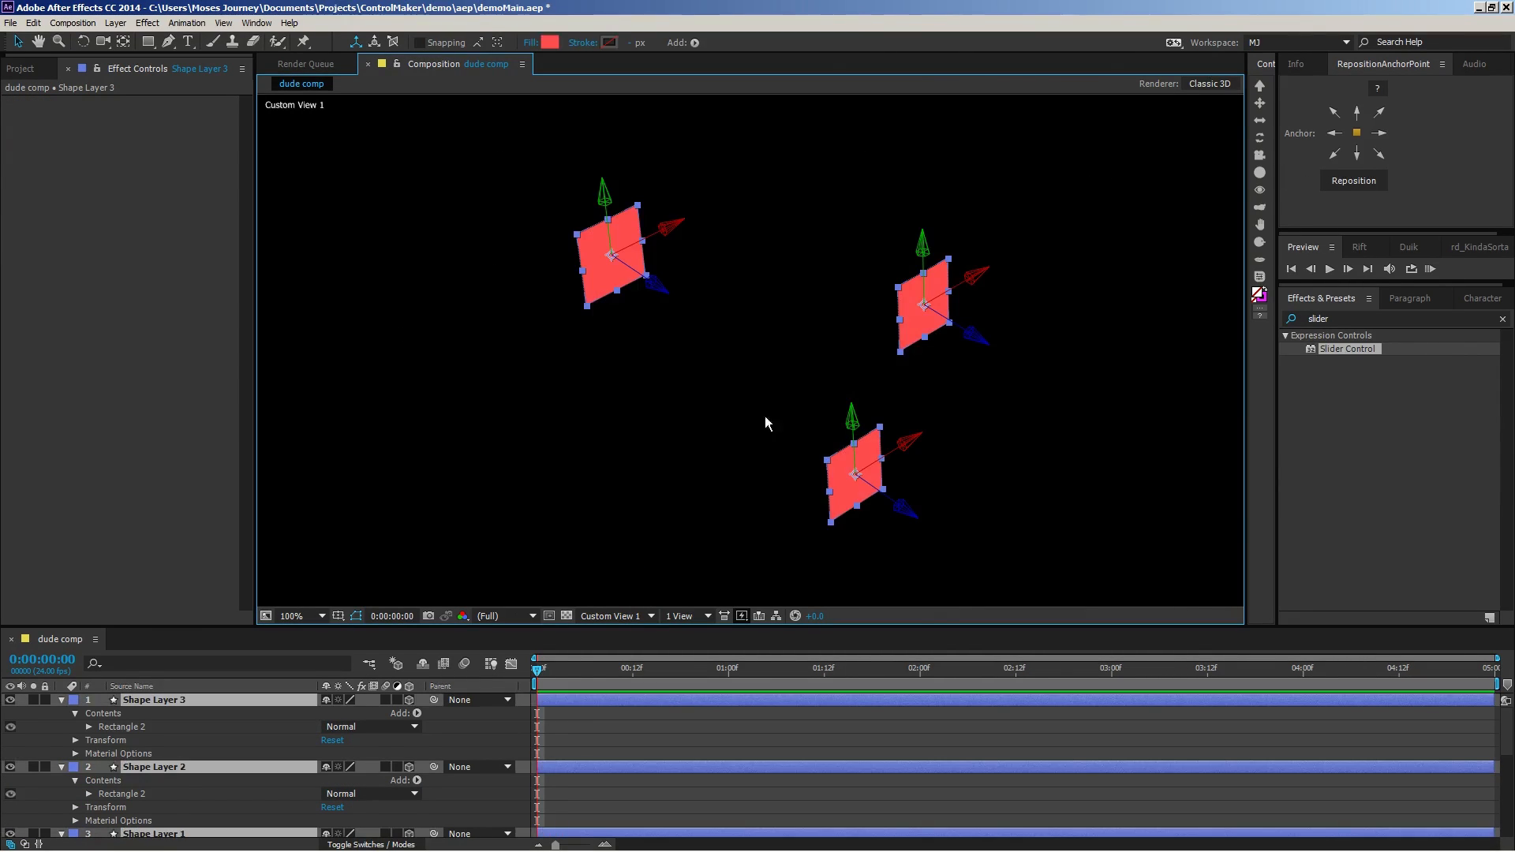
{"action": "left_click", "coordinate": [1265, 109]}
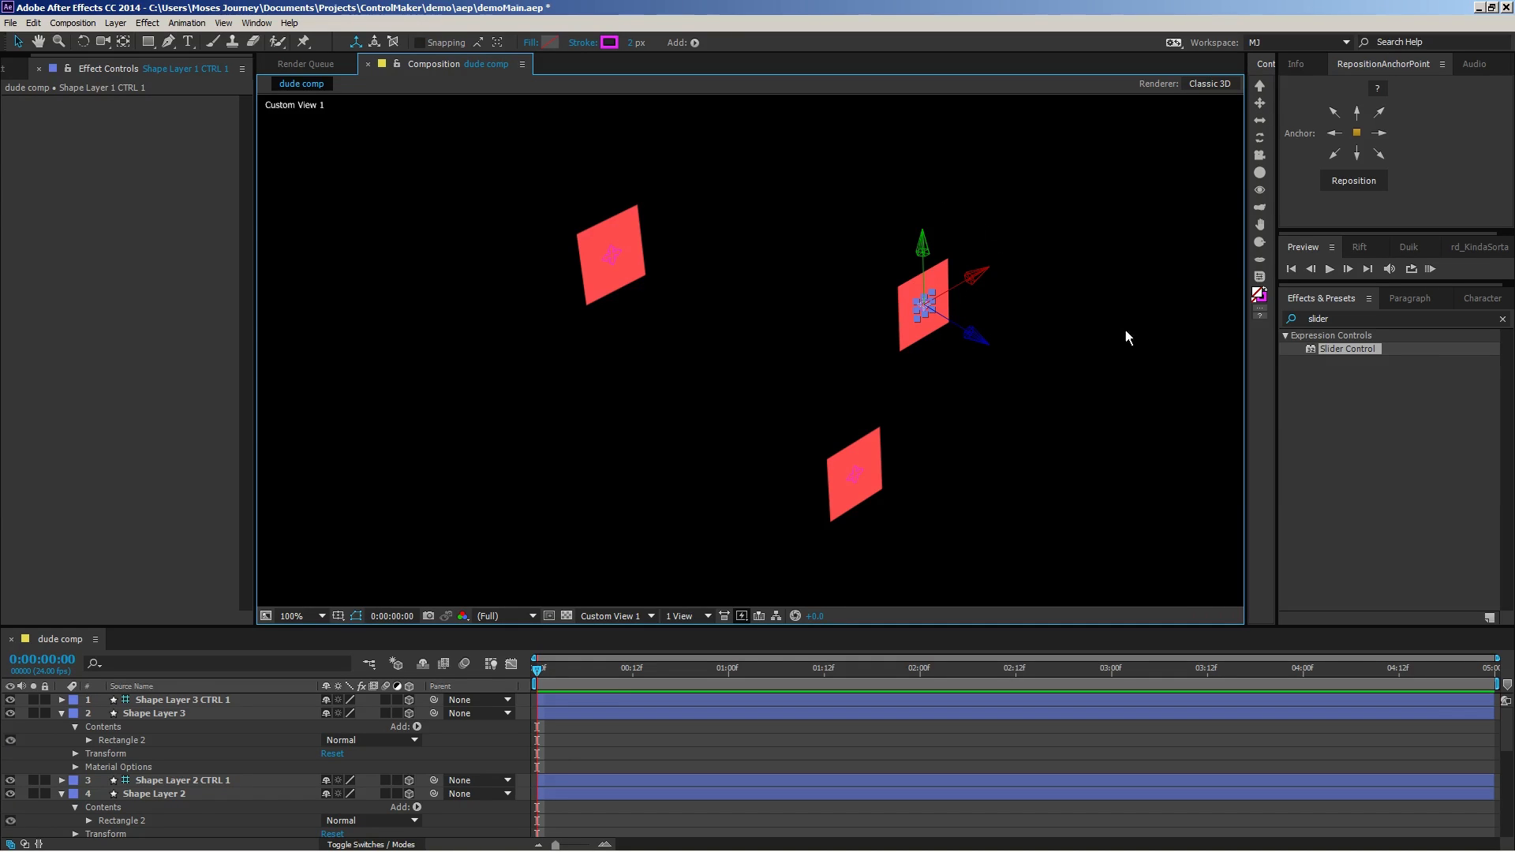
{"action": "left_click", "coordinate": [709, 404]}
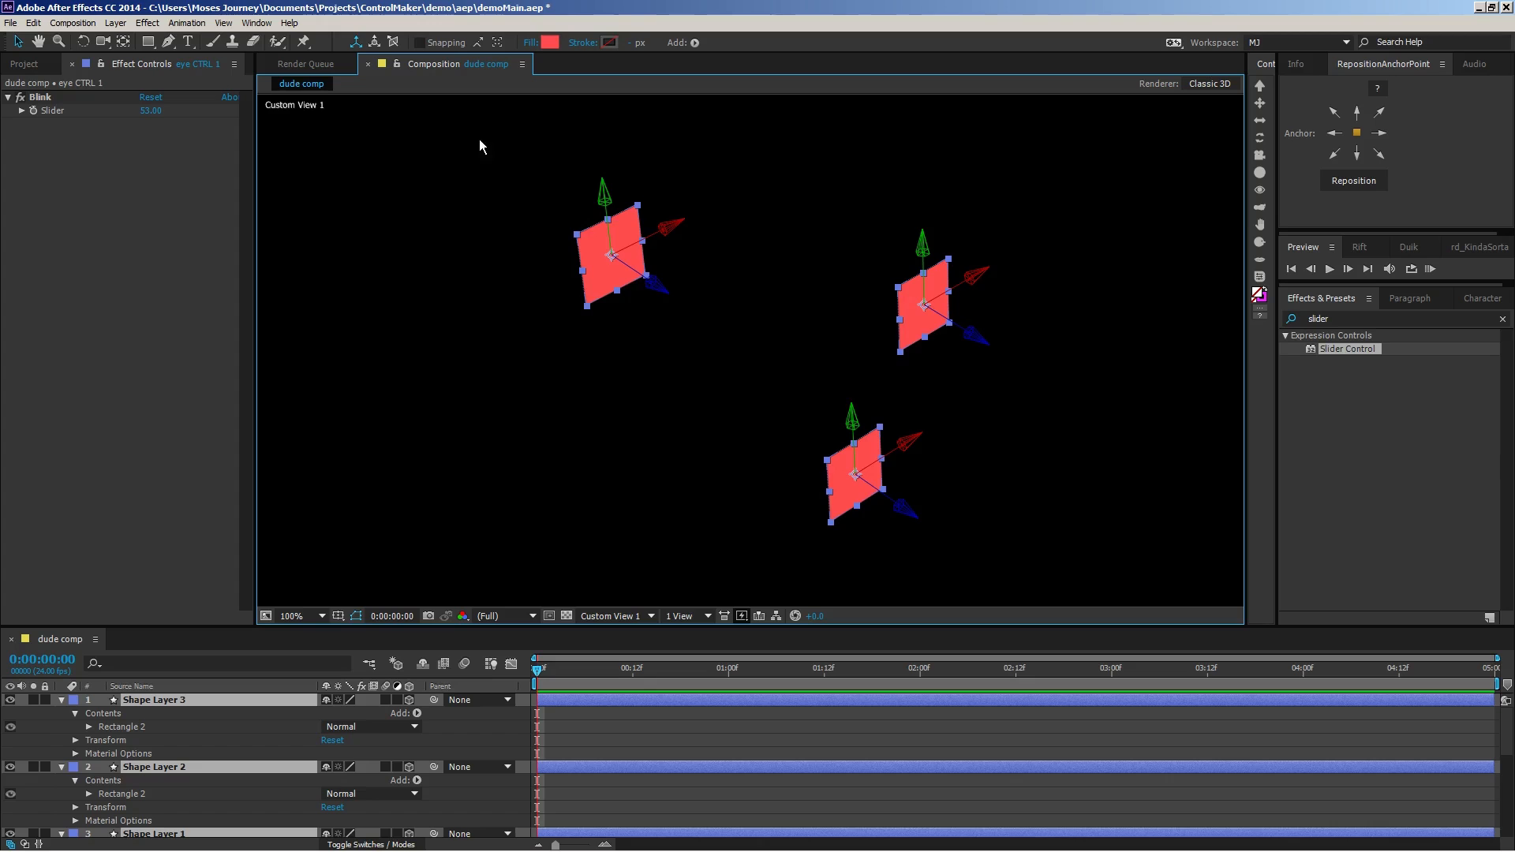
Create a single arrow-cross controller centred among the three red 3D squares, and parent all three shape layers to it
{"action": "left_click_drag", "start_coordinate": [466, 132], "coordinate": [1021, 548]}
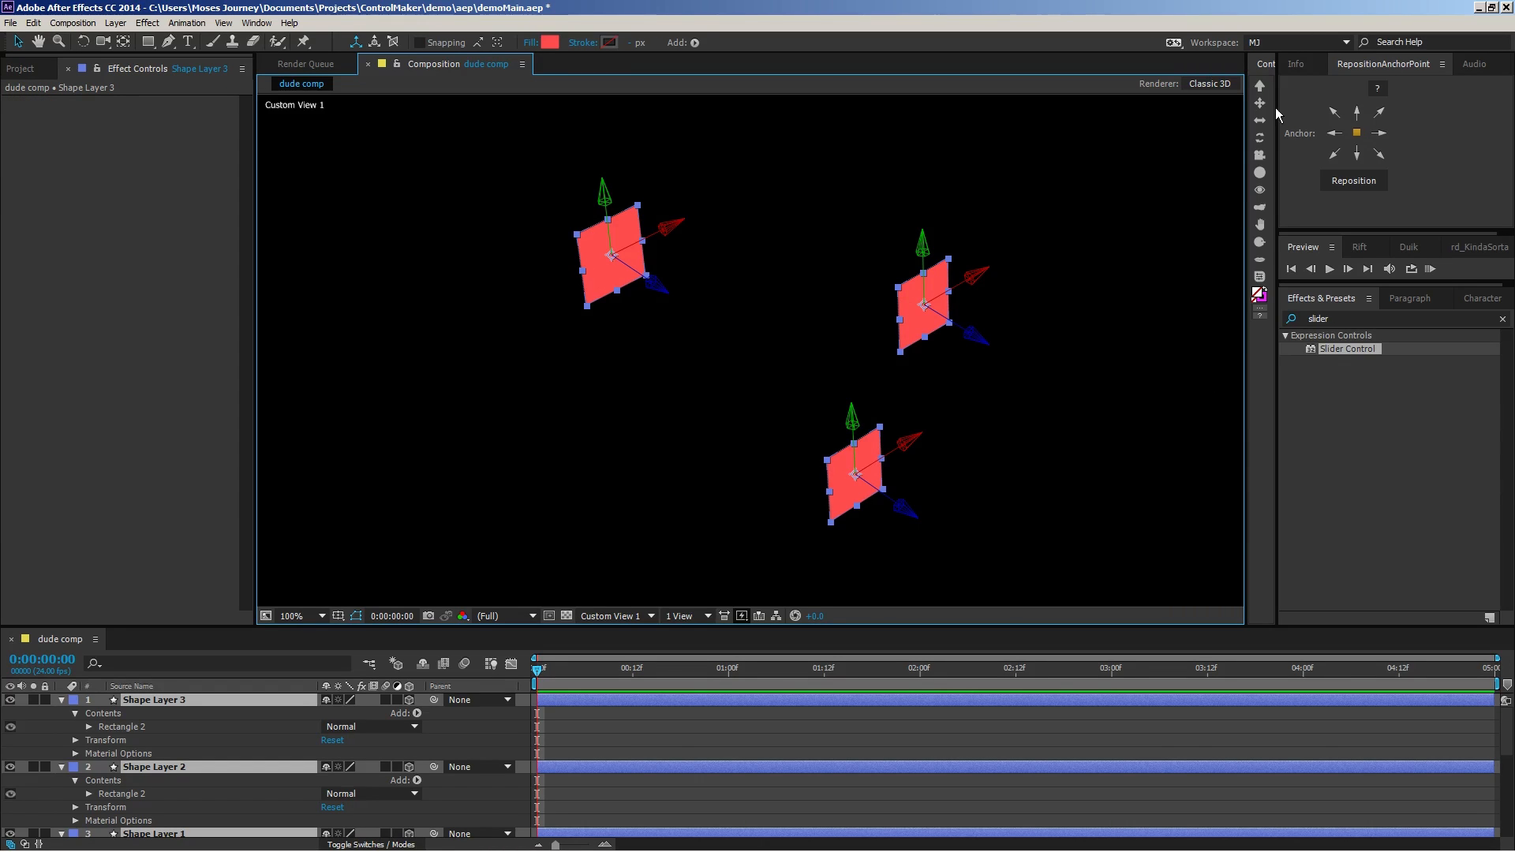
{"action": "left_click", "coordinate": [1266, 108]}
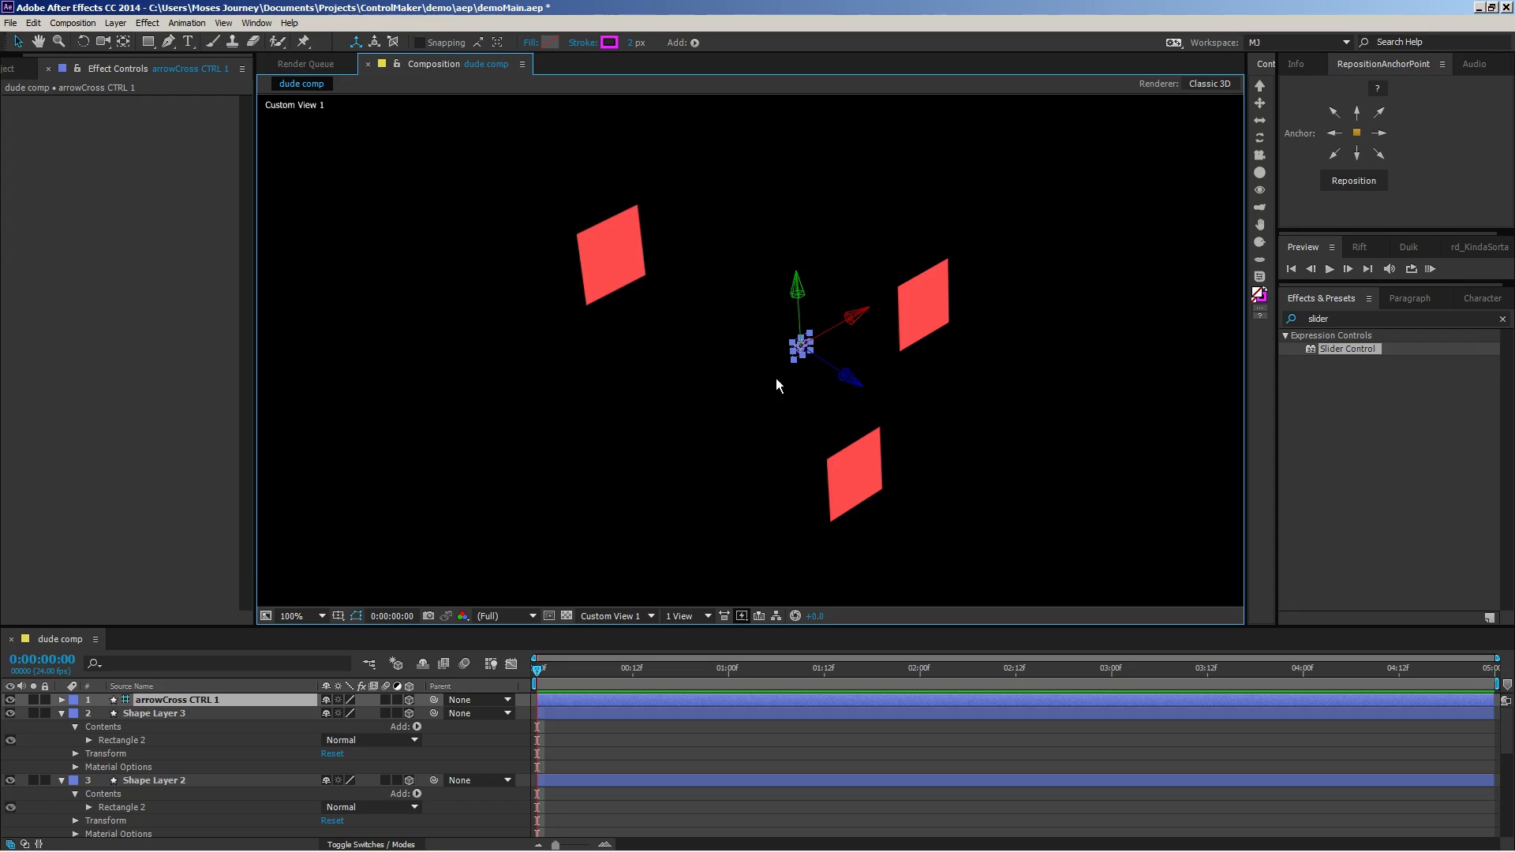
{"action": "left_click", "coordinate": [261, 714]}
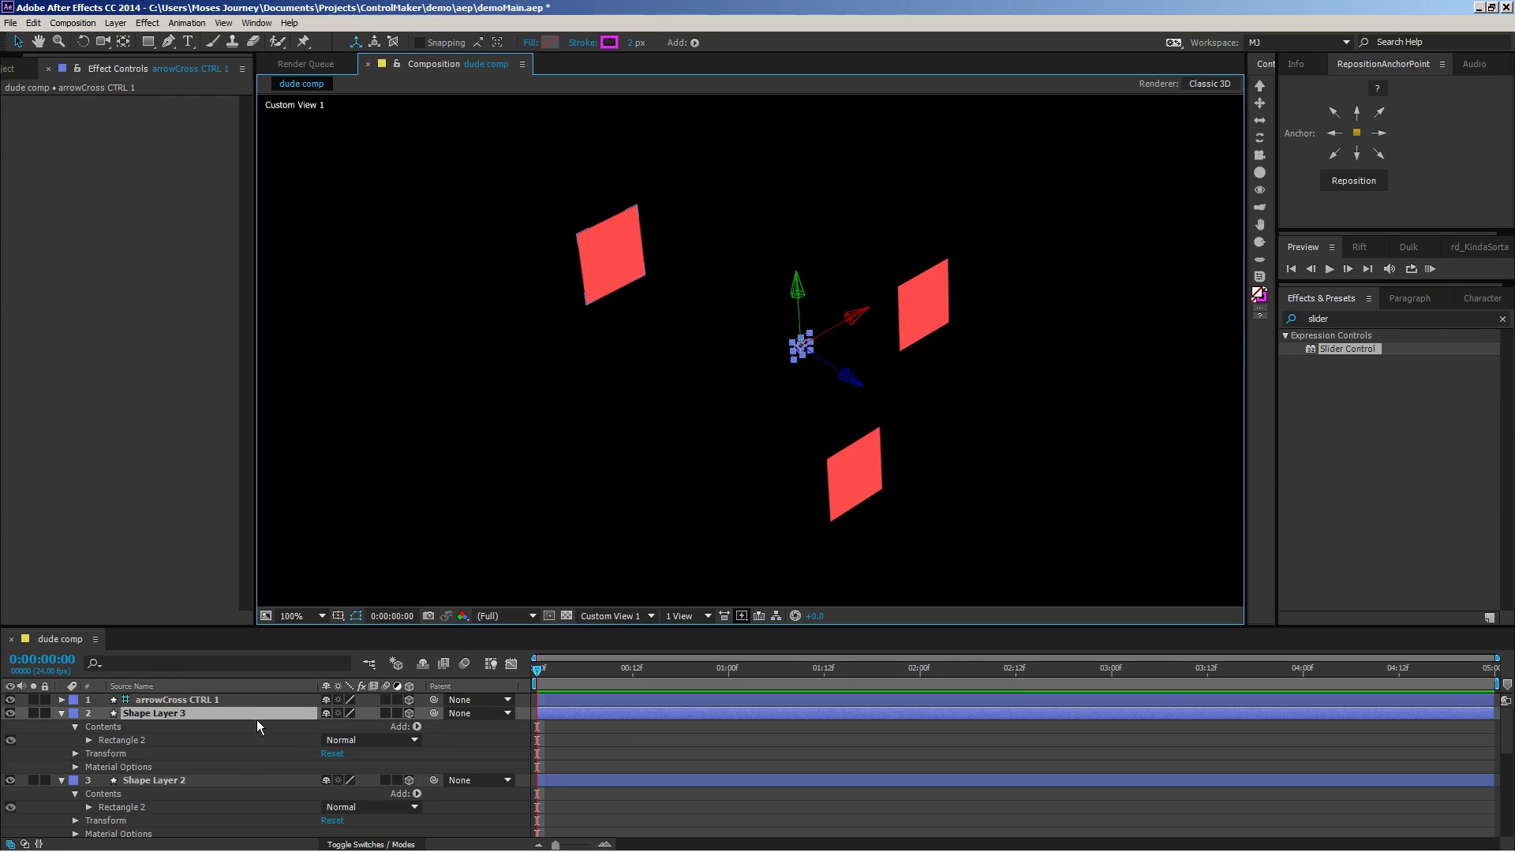
{"action": "scroll", "coordinate": [228, 765], "scroll_direction": "down", "scroll_amount": 2}
{"action": "left_click", "coordinate": [189, 769], "text": "shift"}
{"action": "scroll", "coordinate": [190, 769], "scroll_direction": "up", "scroll_amount": 3}
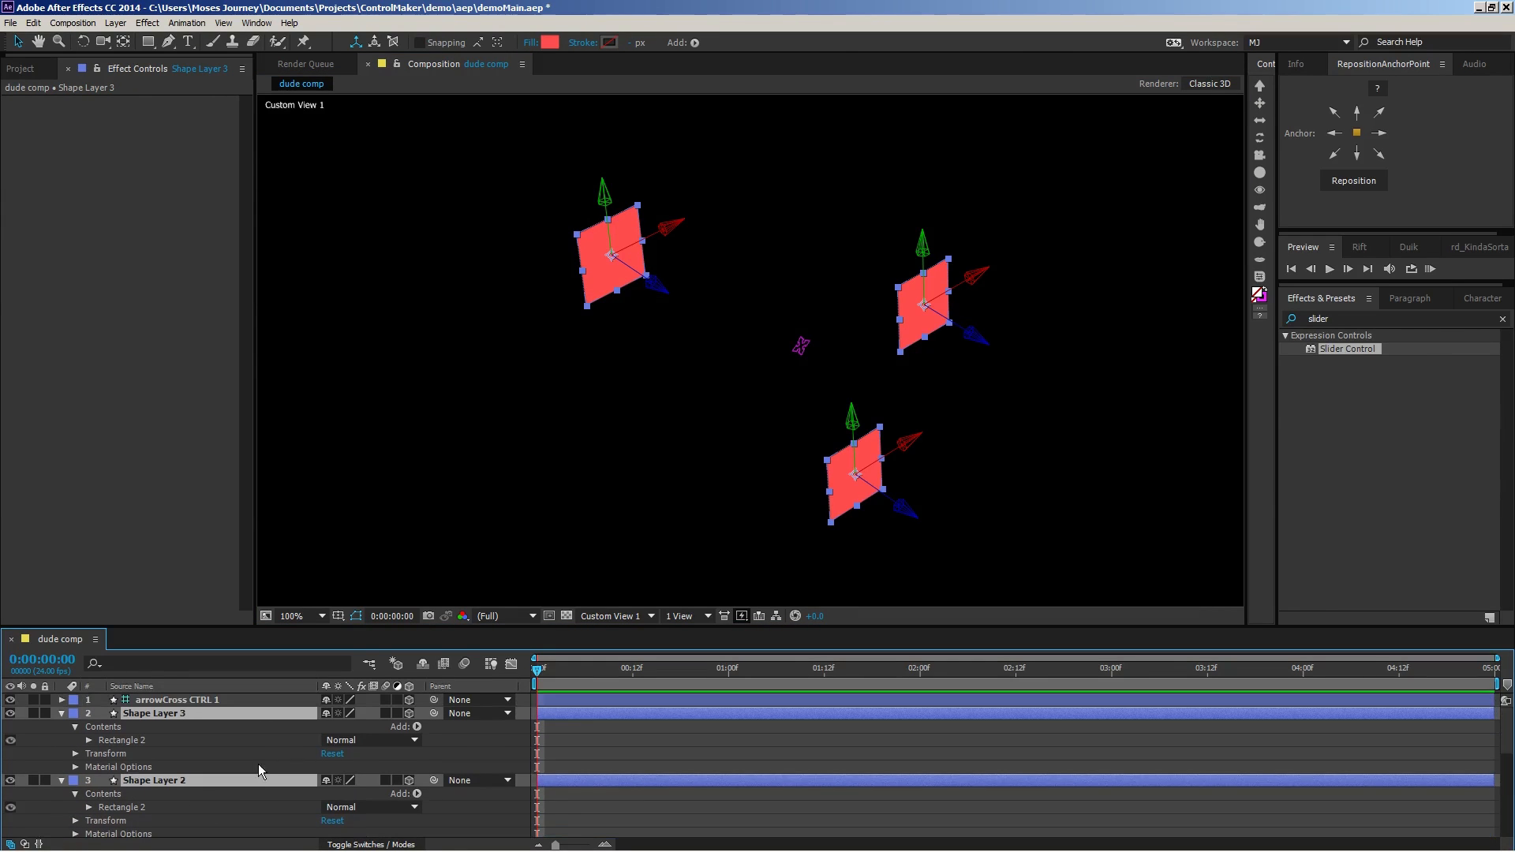
{"action": "left_click_drag", "start_coordinate": [434, 713], "coordinate": [220, 700]}
Test moving arrowCross CTRL 1 along its axes with the three parented squares, and return it to its original position
{"action": "left_click", "coordinate": [802, 347]}
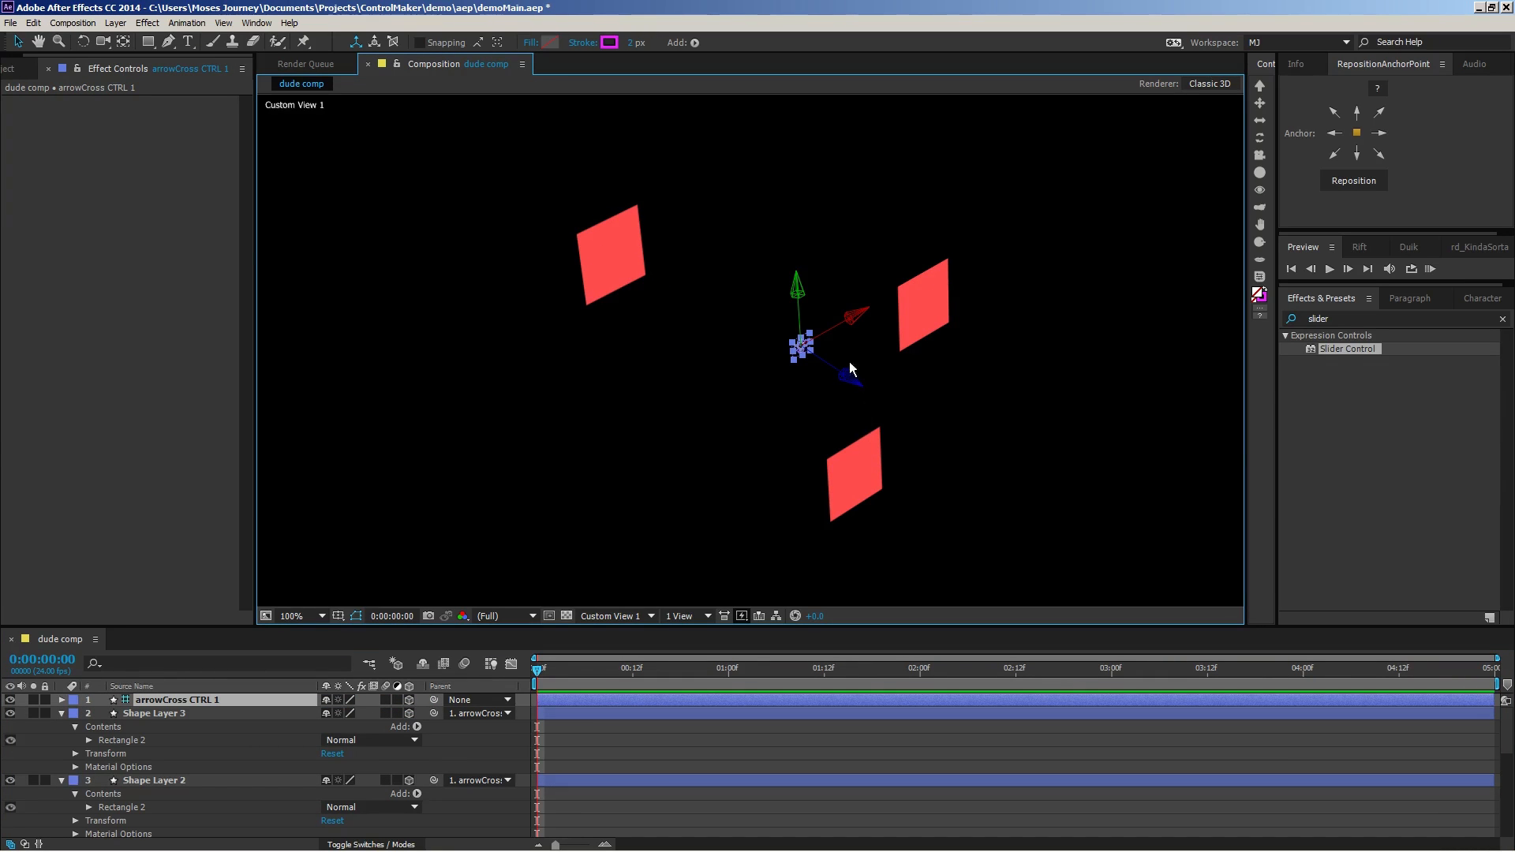
{"action": "left_click_drag", "start_coordinate": [859, 316], "coordinate": [771, 277]}
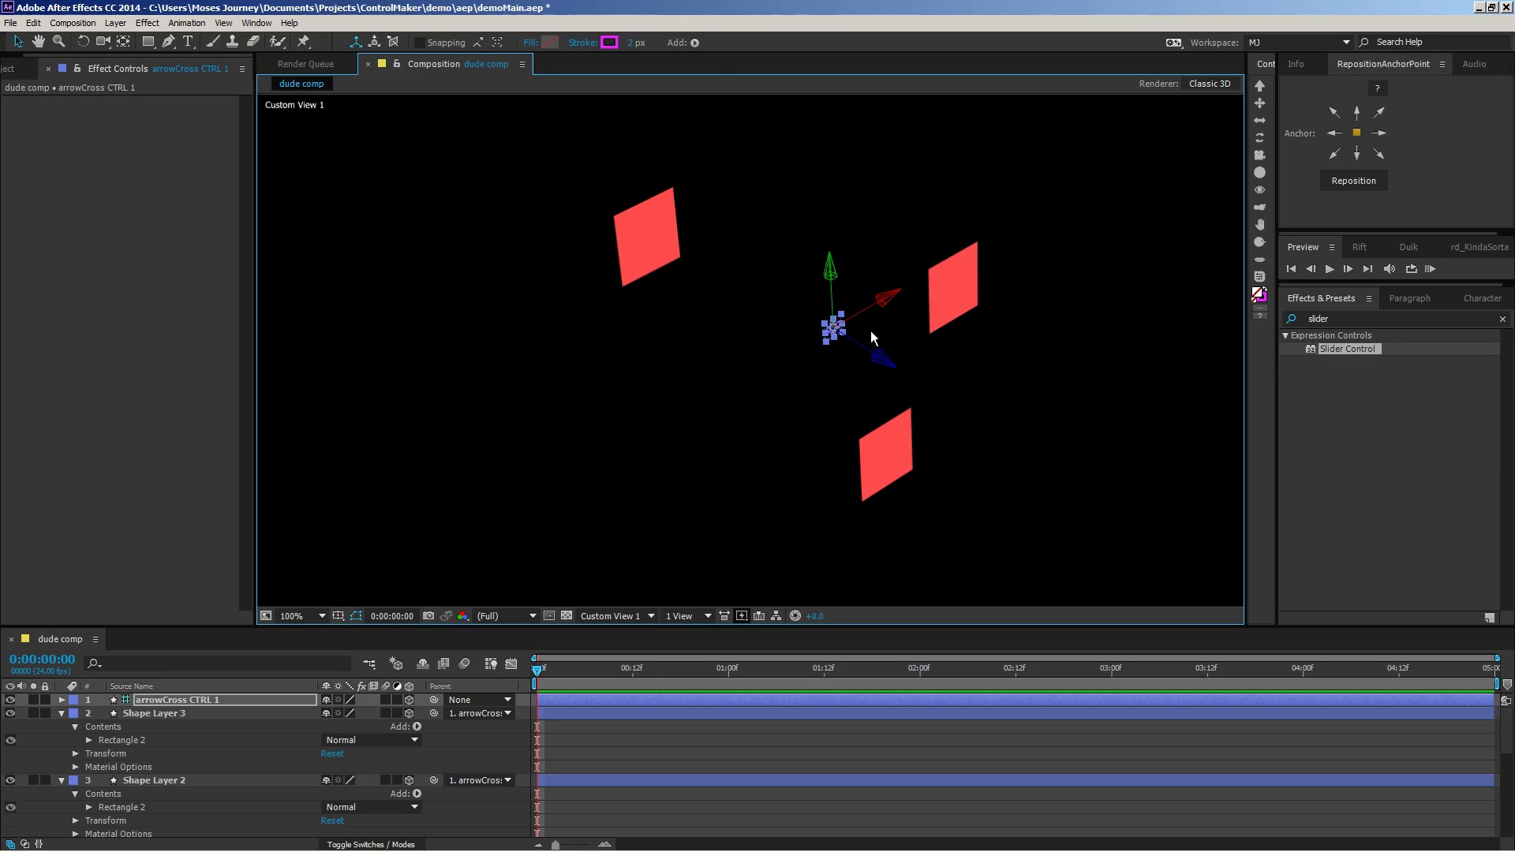
{"action": "left_click_drag", "start_coordinate": [869, 330], "coordinate": [946, 357]}
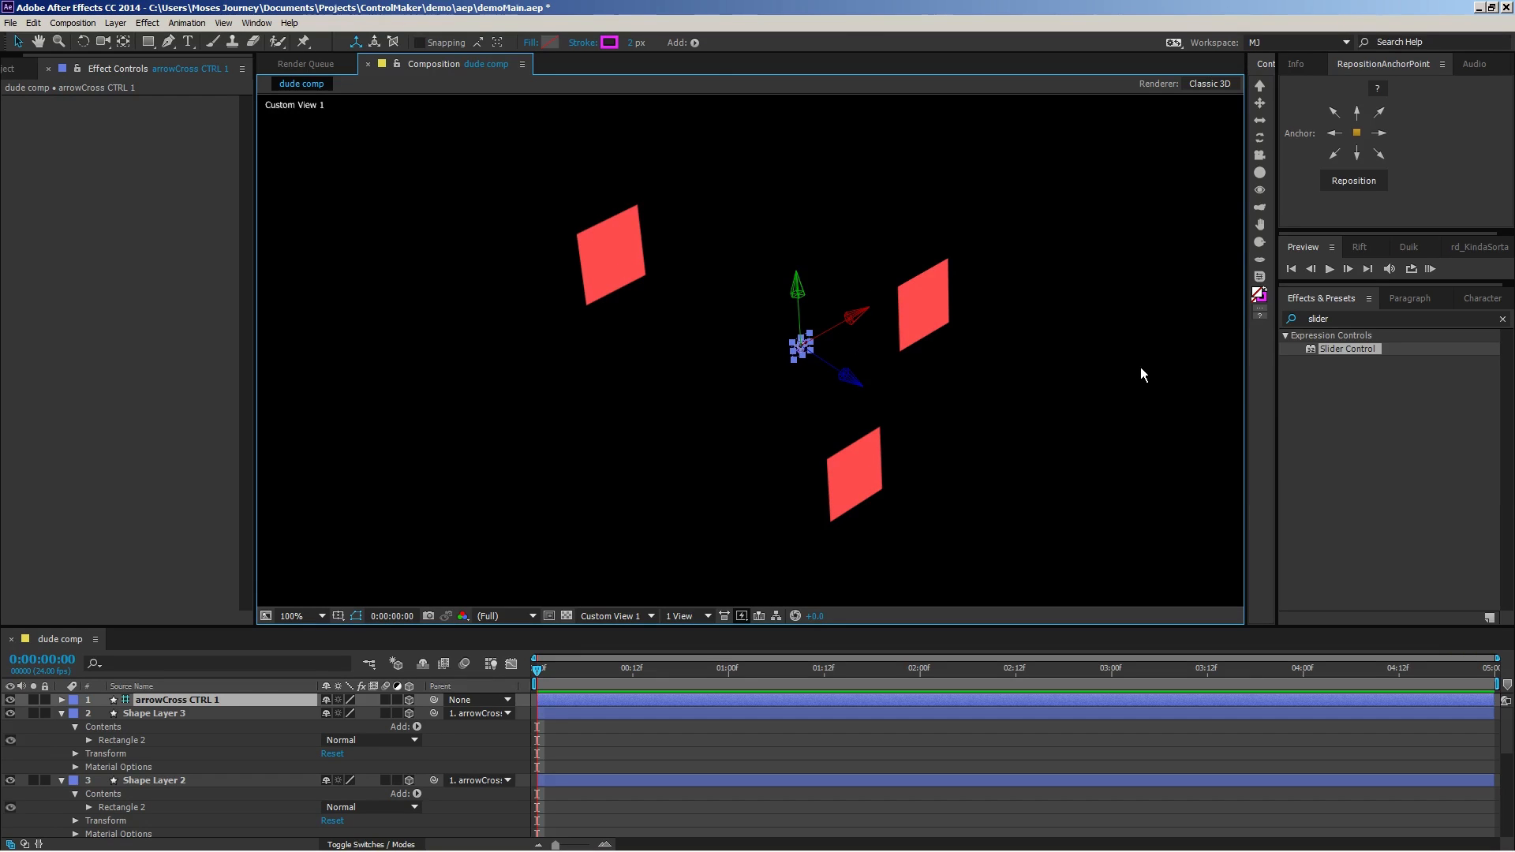
Switch the composition view to Active Camera, and delete arrowCross CTRL 1 together with Shape Layers 1 to 3
{"action": "left_click", "coordinate": [635, 618]}
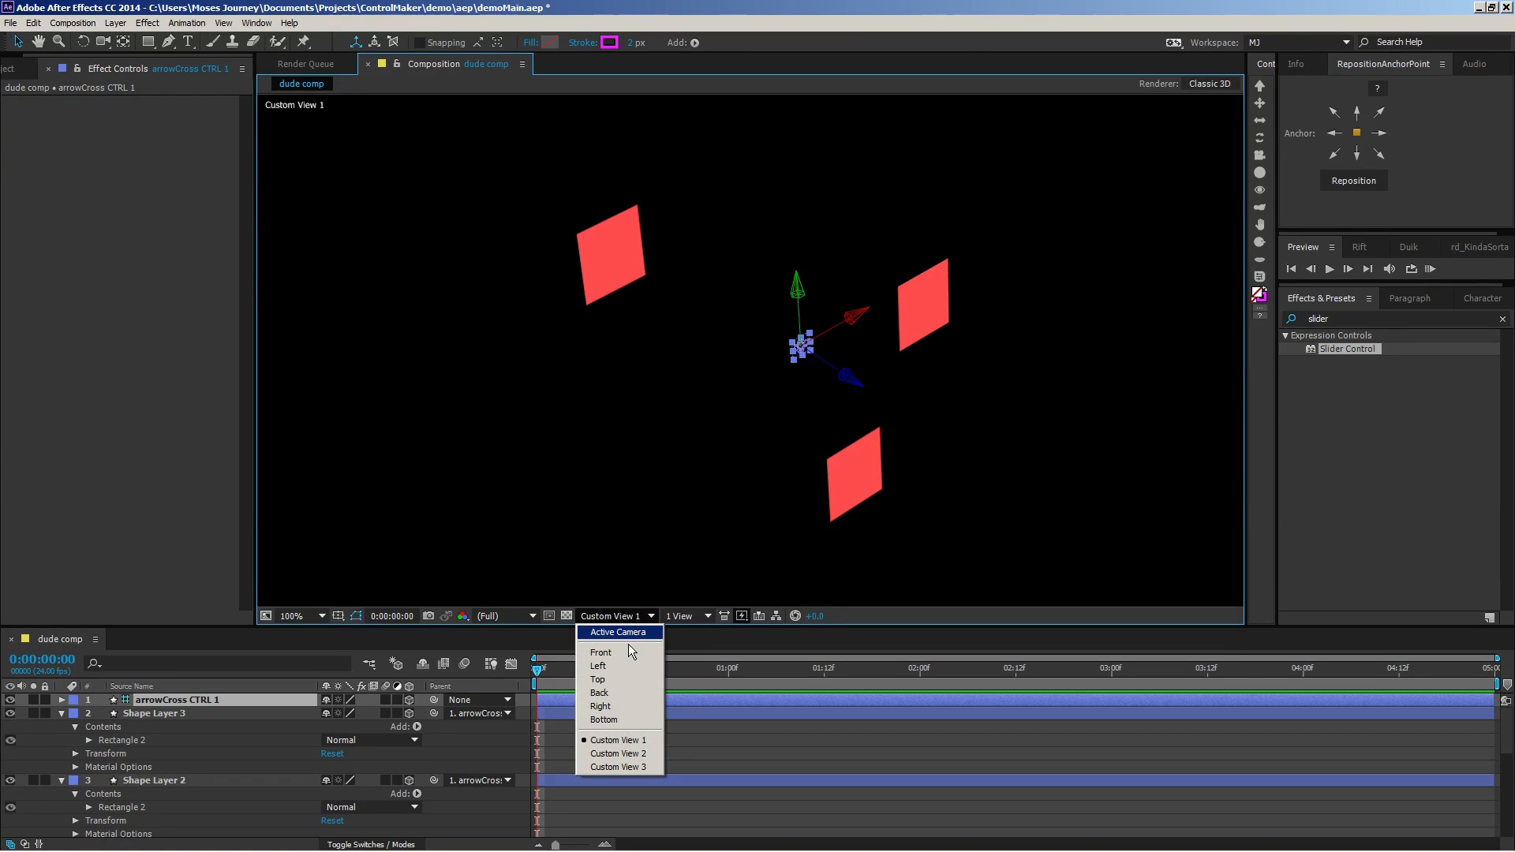
{"action": "left_click", "coordinate": [628, 636]}
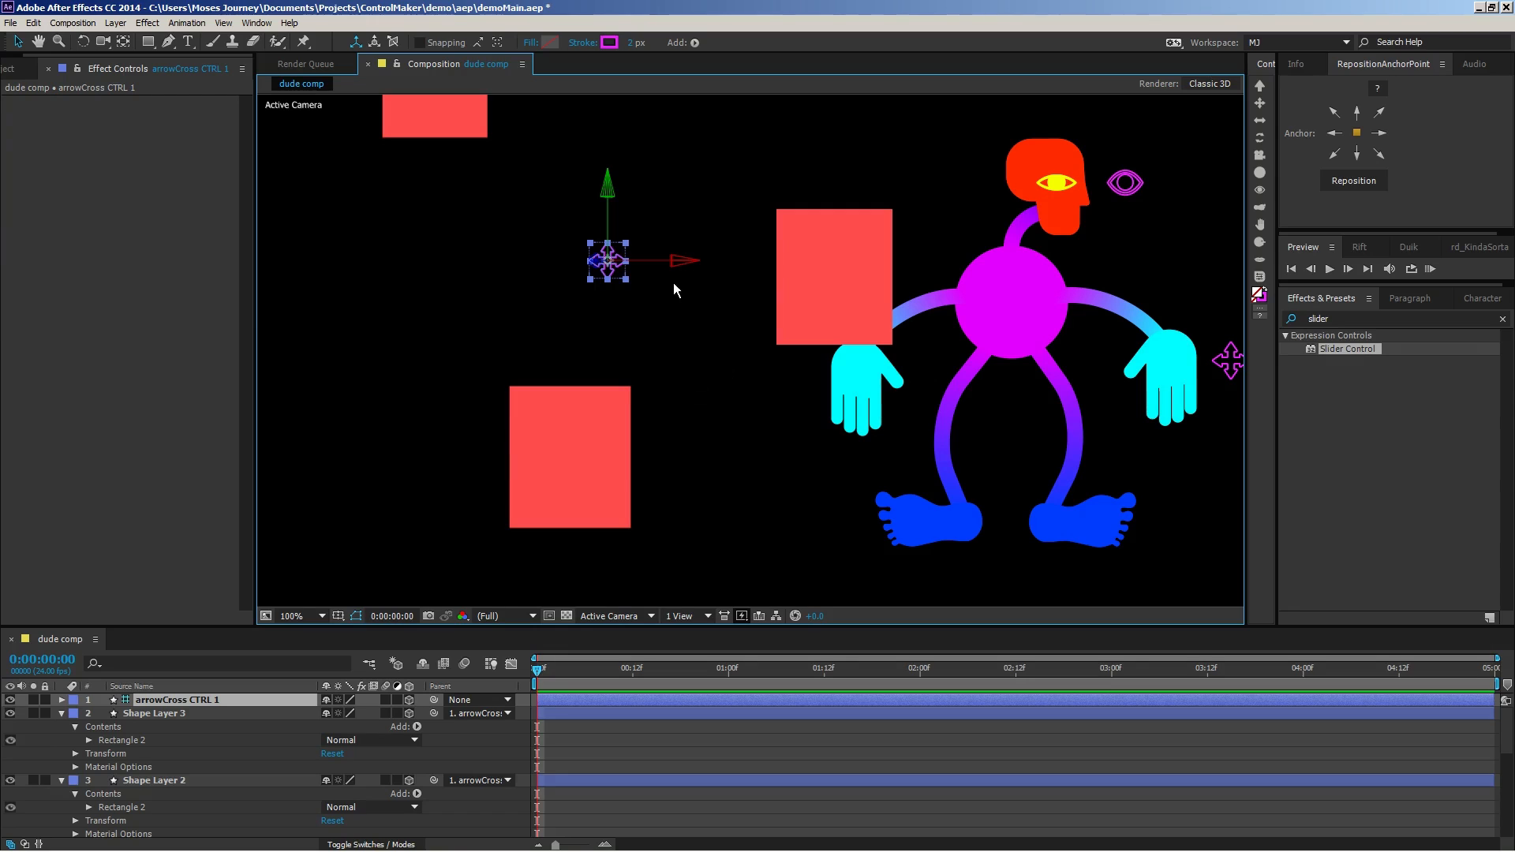
{"action": "scroll", "coordinate": [197, 720], "scroll_direction": "down", "scroll_amount": 3}
{"action": "left_click", "coordinate": [169, 770], "text": "shift"}
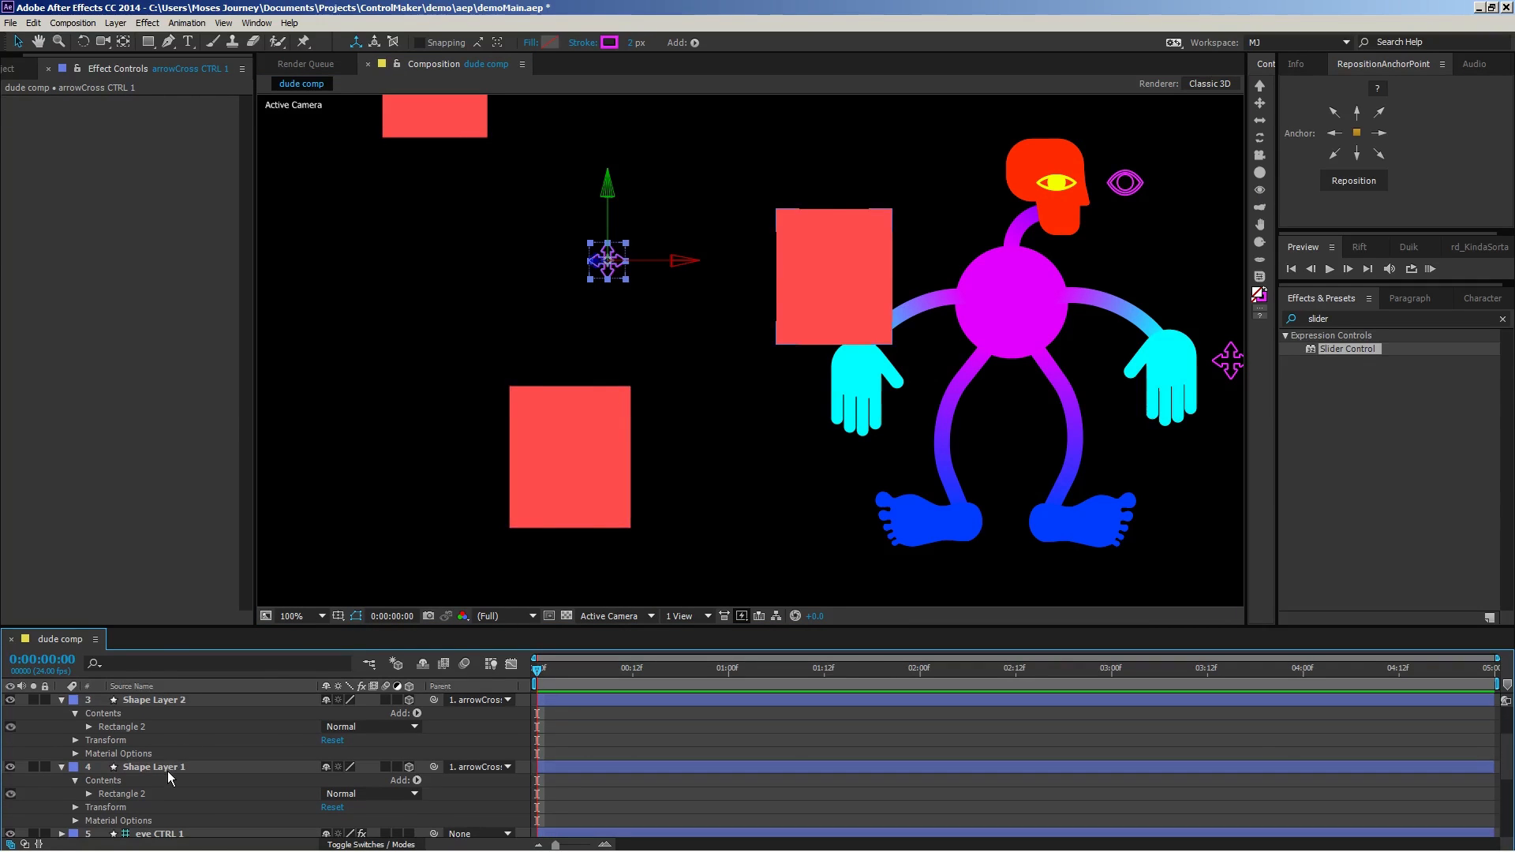
{"action": "key", "text": "Delete"}
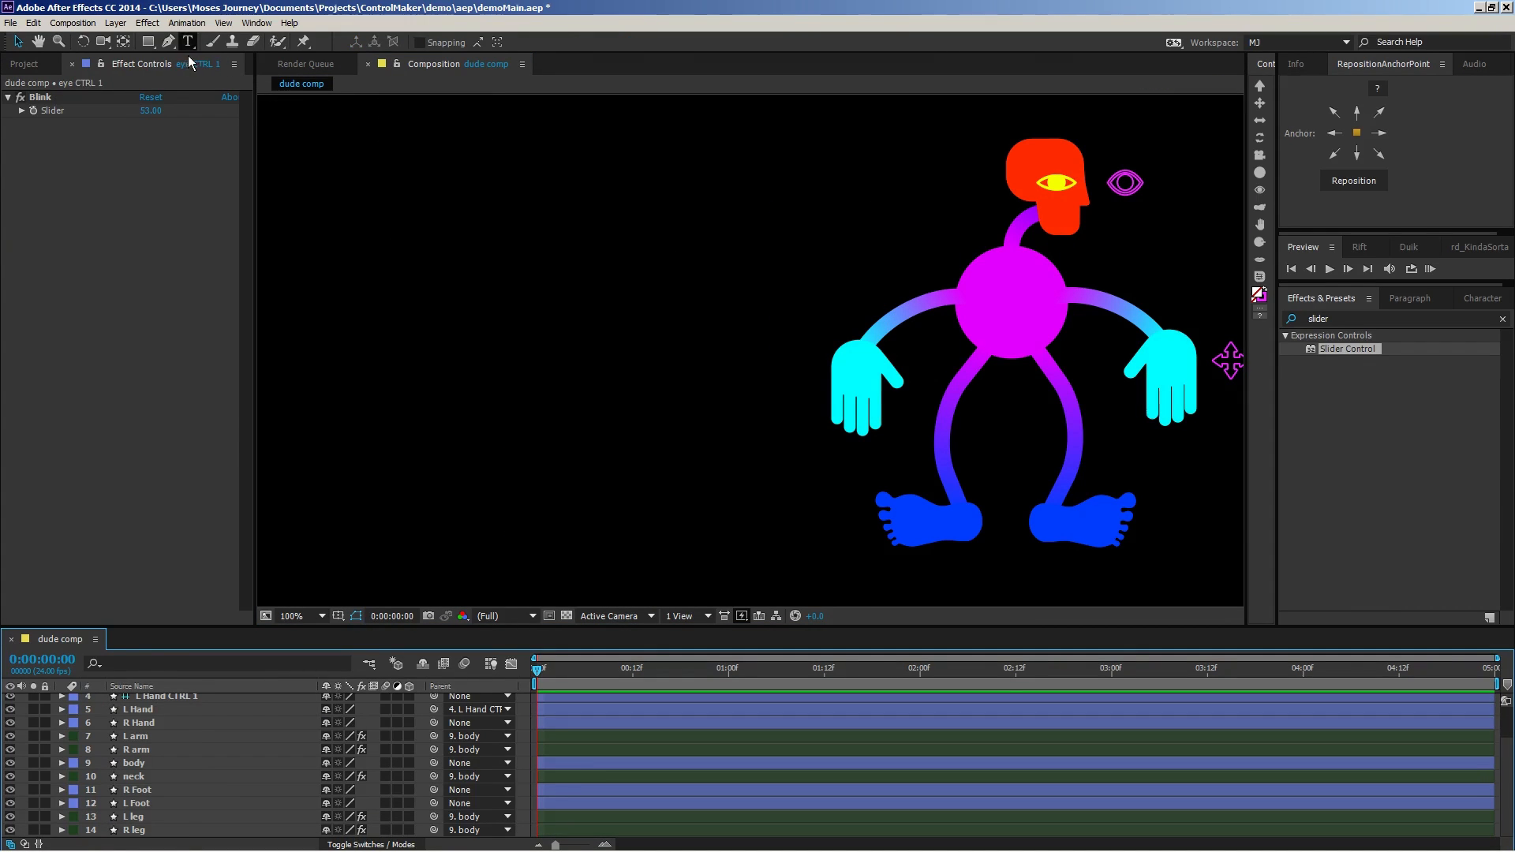
Draw a wide red rectangle beside the character, and place puppet pins at its centre and near both of its ends
{"action": "left_click", "coordinate": [147, 41]}
{"action": "left_click_drag", "start_coordinate": [377, 242], "coordinate": [806, 381]}
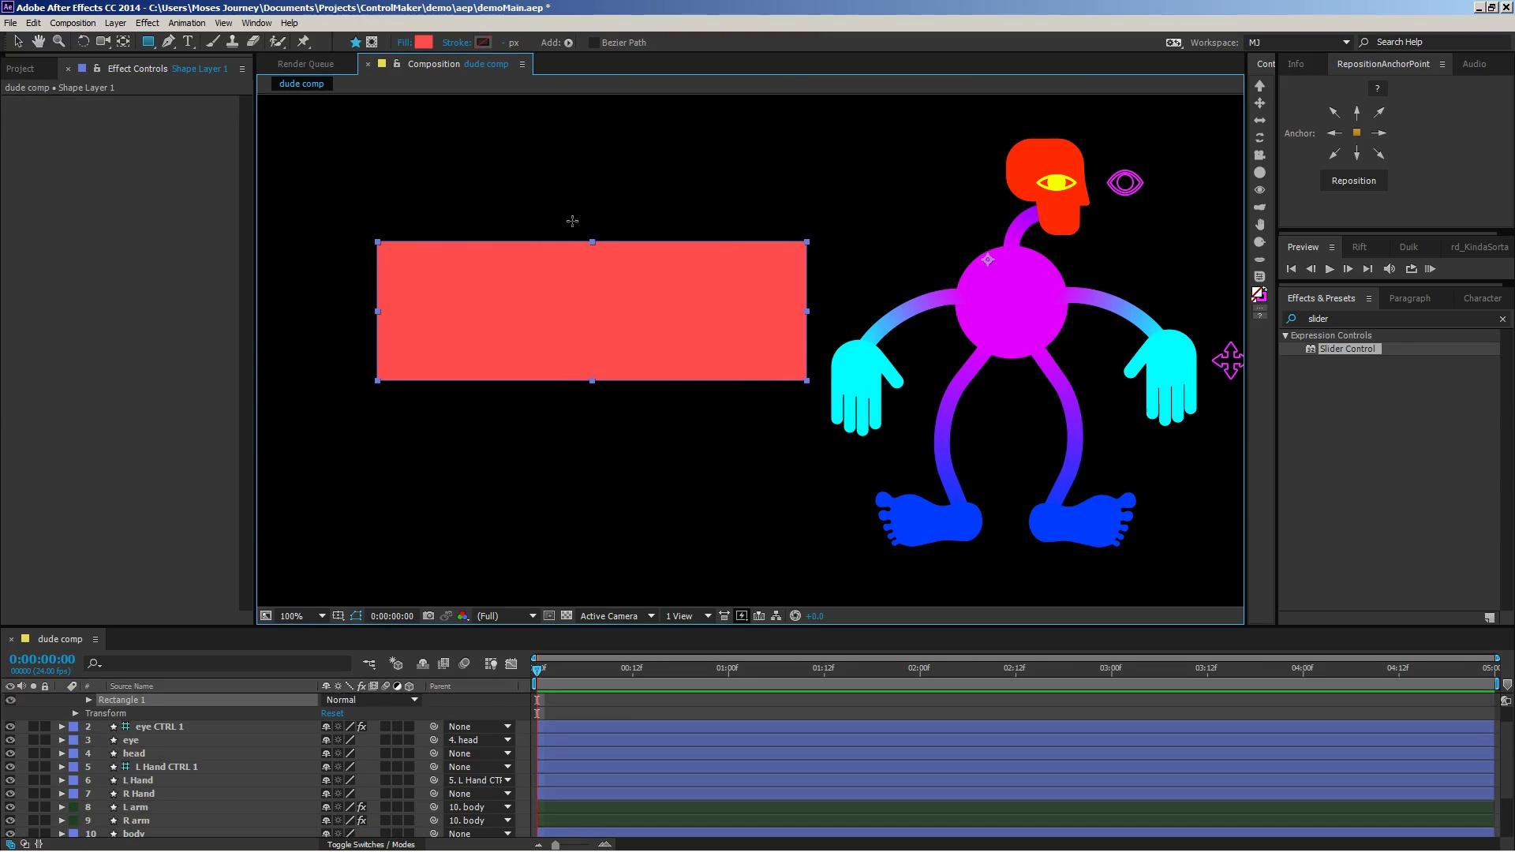
{"action": "left_click", "coordinate": [303, 41]}
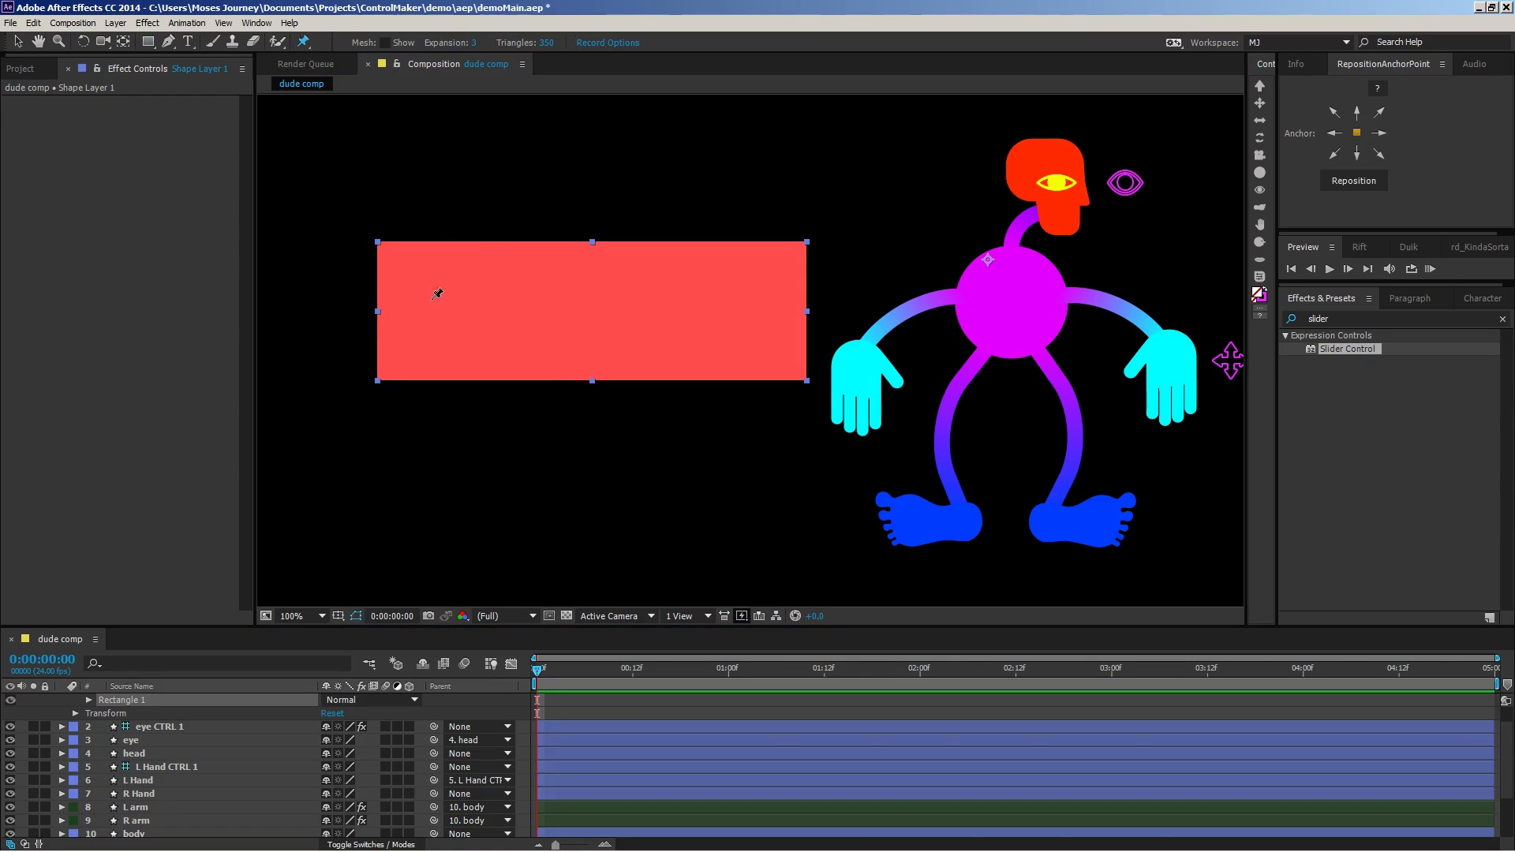
{"action": "left_click", "coordinate": [381, 315]}
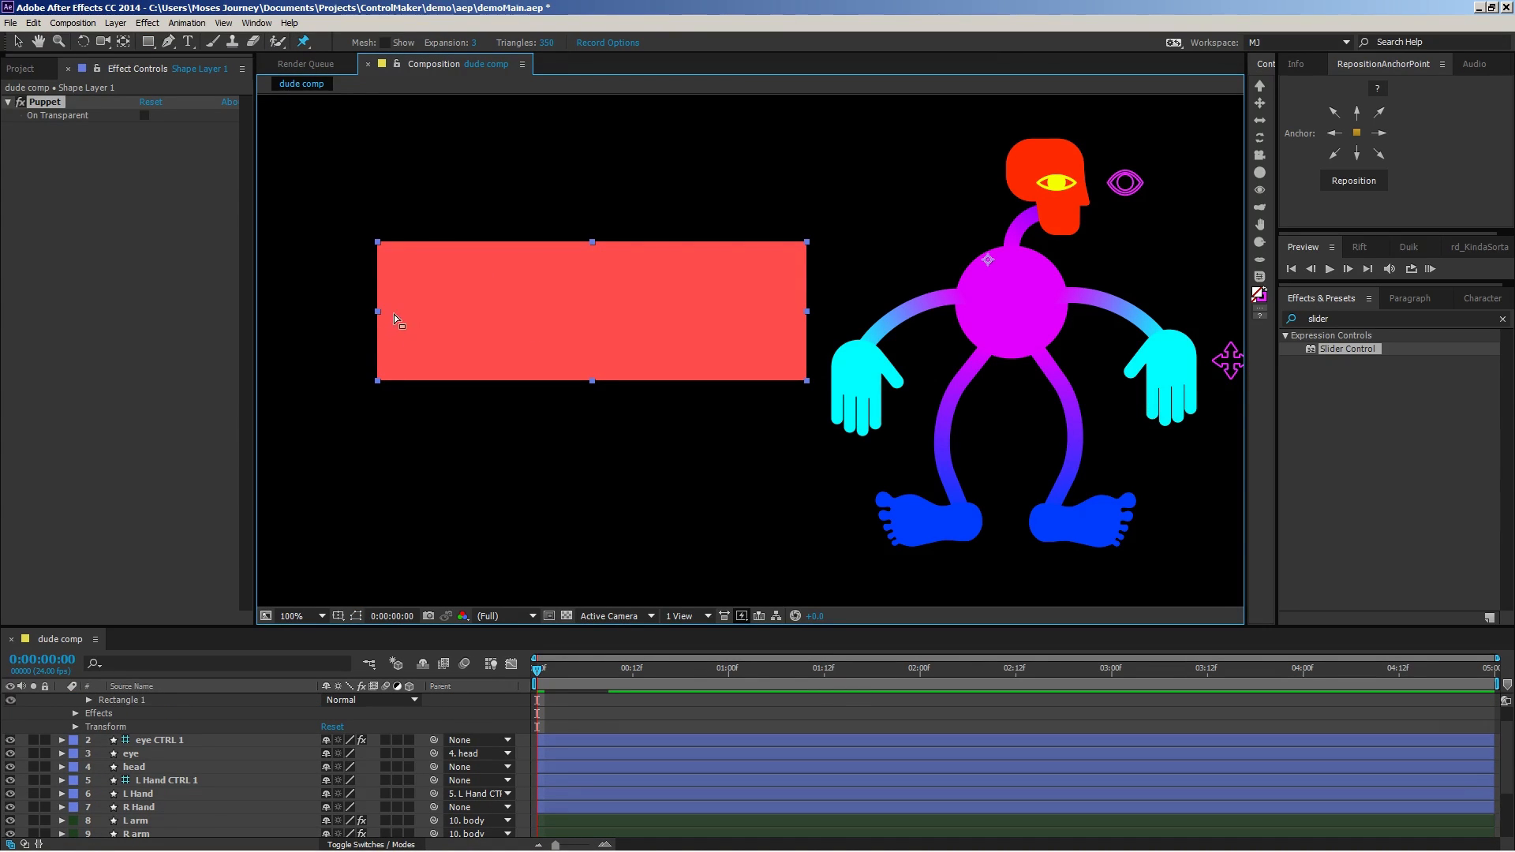
{"action": "left_click", "coordinate": [576, 309]}
{"action": "left_click", "coordinate": [795, 310]}
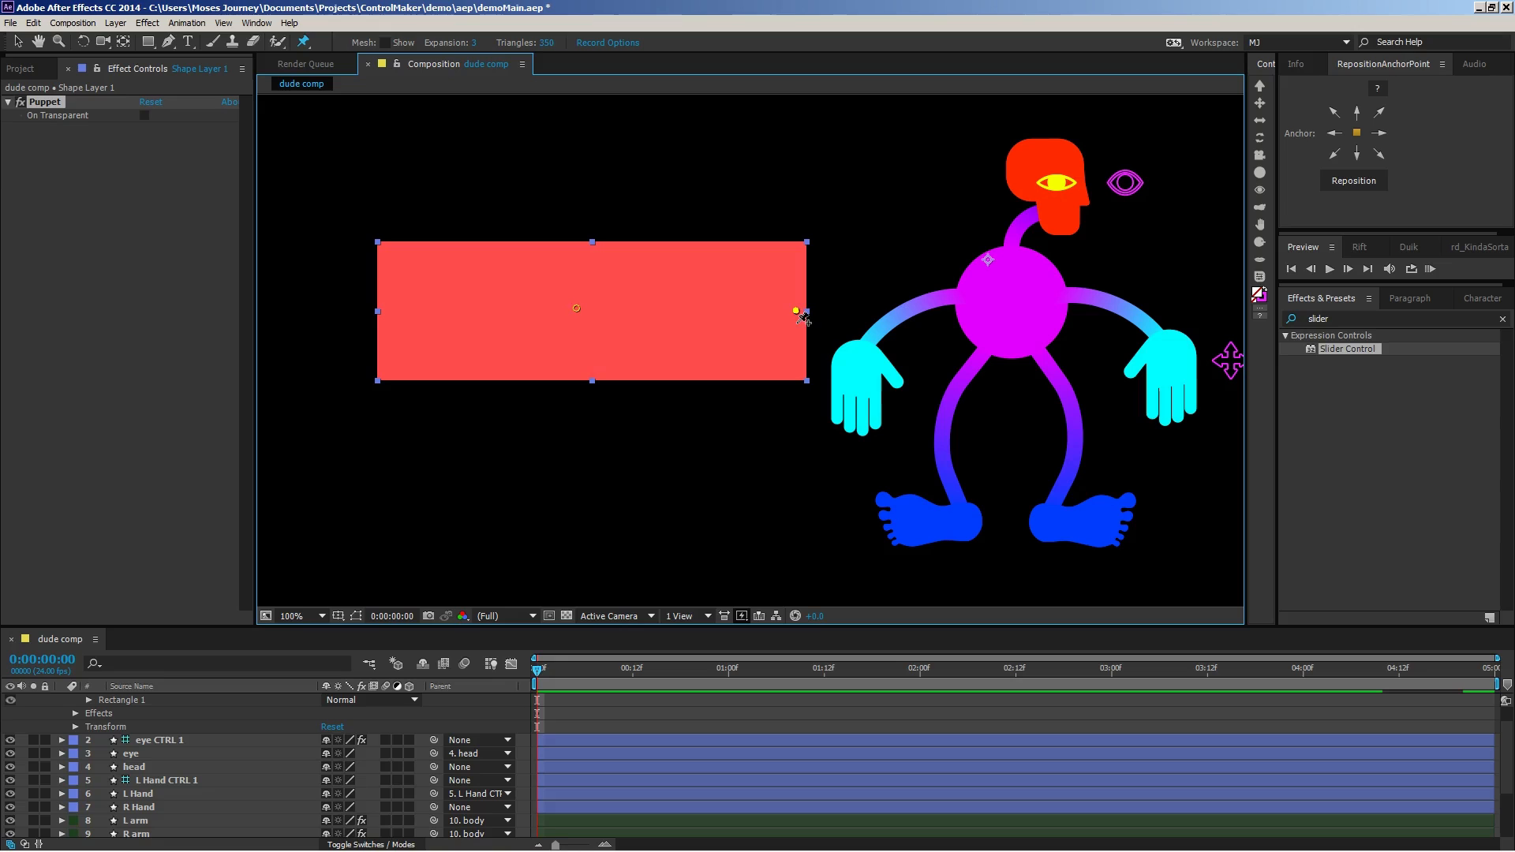
{"action": "left_click", "coordinate": [384, 310]}
{"action": "mouse_move", "coordinate": [796, 310]}
{"action": "left_mouse_down"}
{"action": "mouse_move", "coordinate": [802, 220]}
{"action": "mouse_move", "coordinate": [775, 257]}
{"action": "mouse_move", "coordinate": [813, 331]}
{"action": "left_mouse_up"}
Reveal the rectangle's keyframed puppet pin properties in the timeline, and select Puppet Pin 1, Puppet Pin 2 and Puppet Pin 3
{"action": "scroll", "coordinate": [142, 785], "scroll_direction": "up", "scroll_amount": 2}
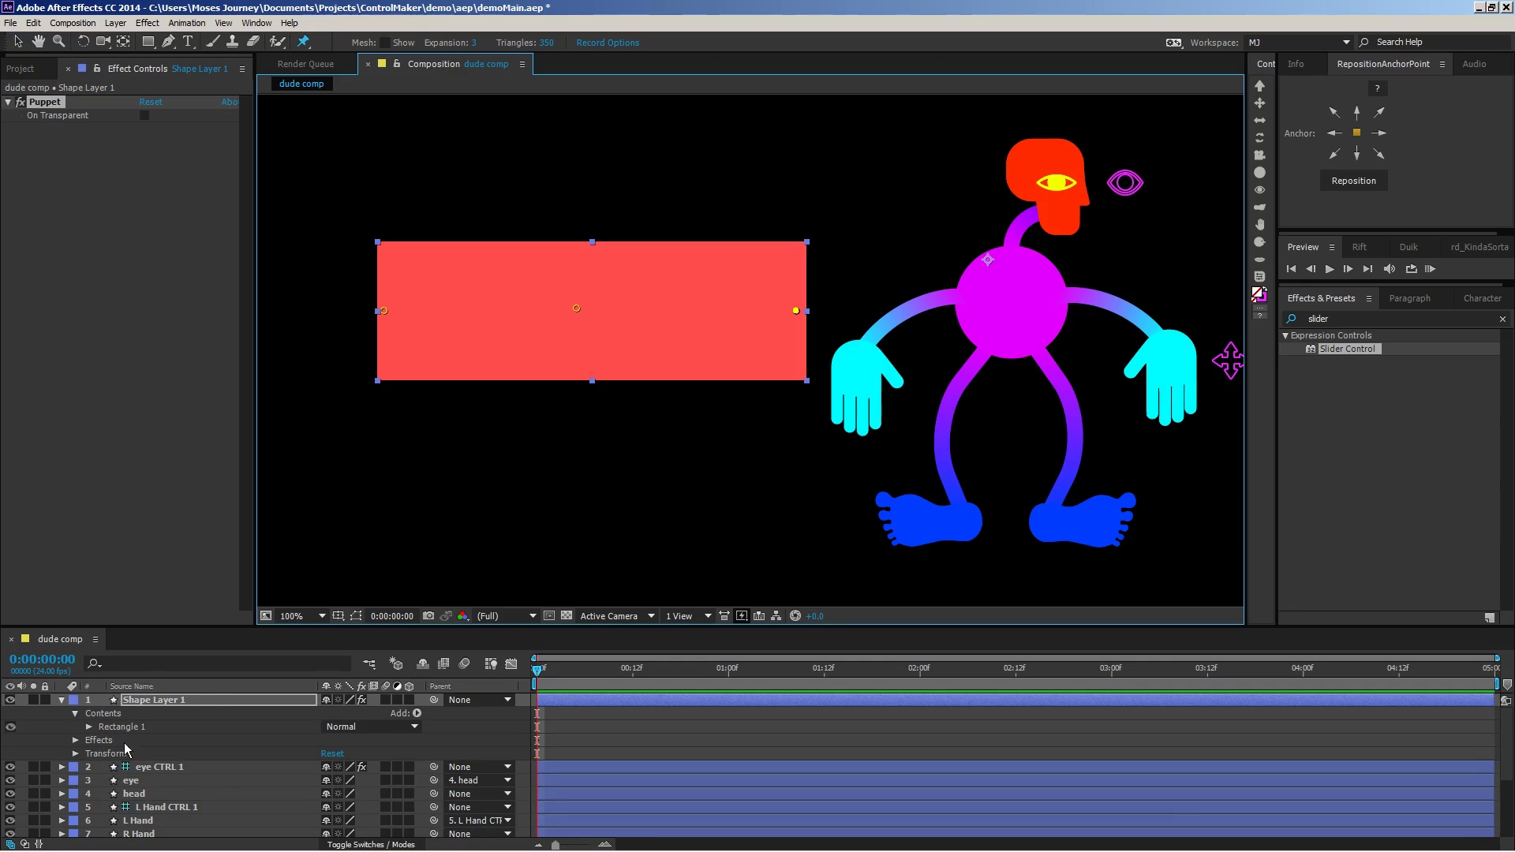
{"action": "key", "text": "u"}
{"action": "left_click", "coordinate": [161, 753]}
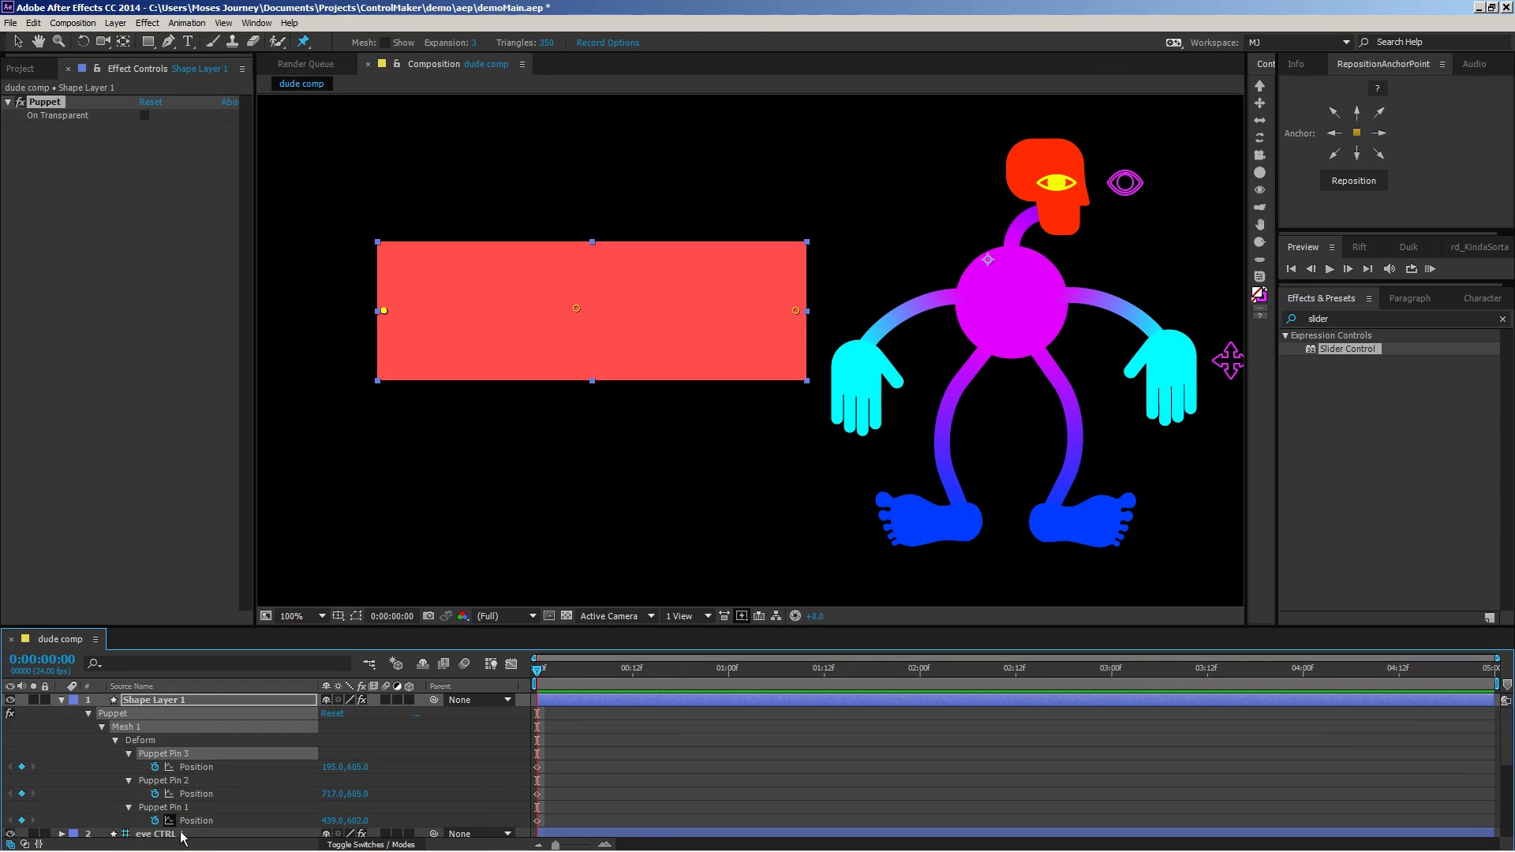
{"action": "left_click", "coordinate": [185, 815], "text": "shift"}
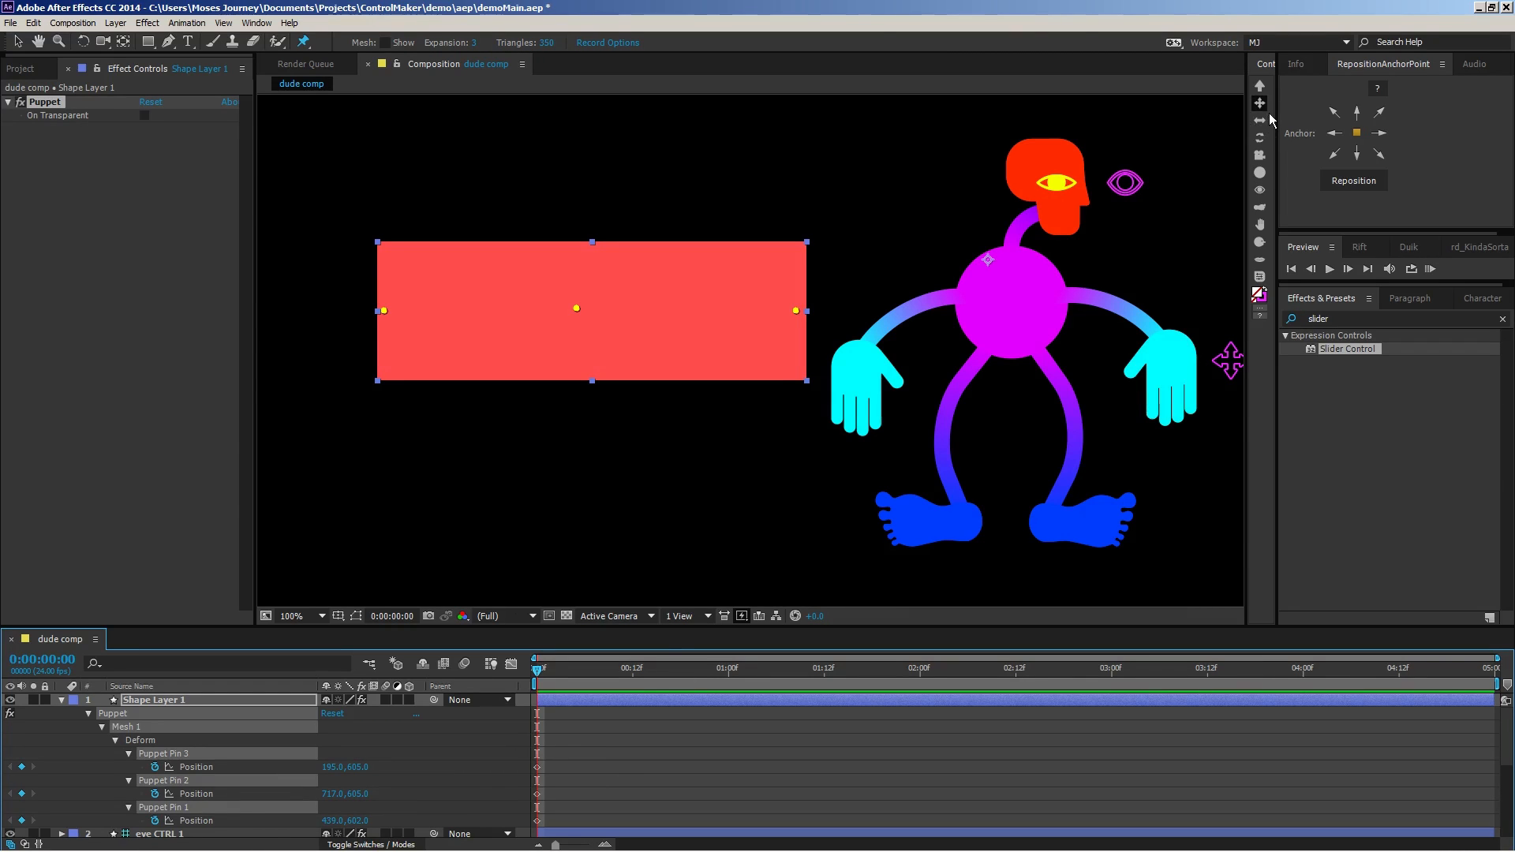
Try adding circle controllers at the three selected puppet pins, and undo it
{"action": "left_click", "coordinate": [1260, 172]}
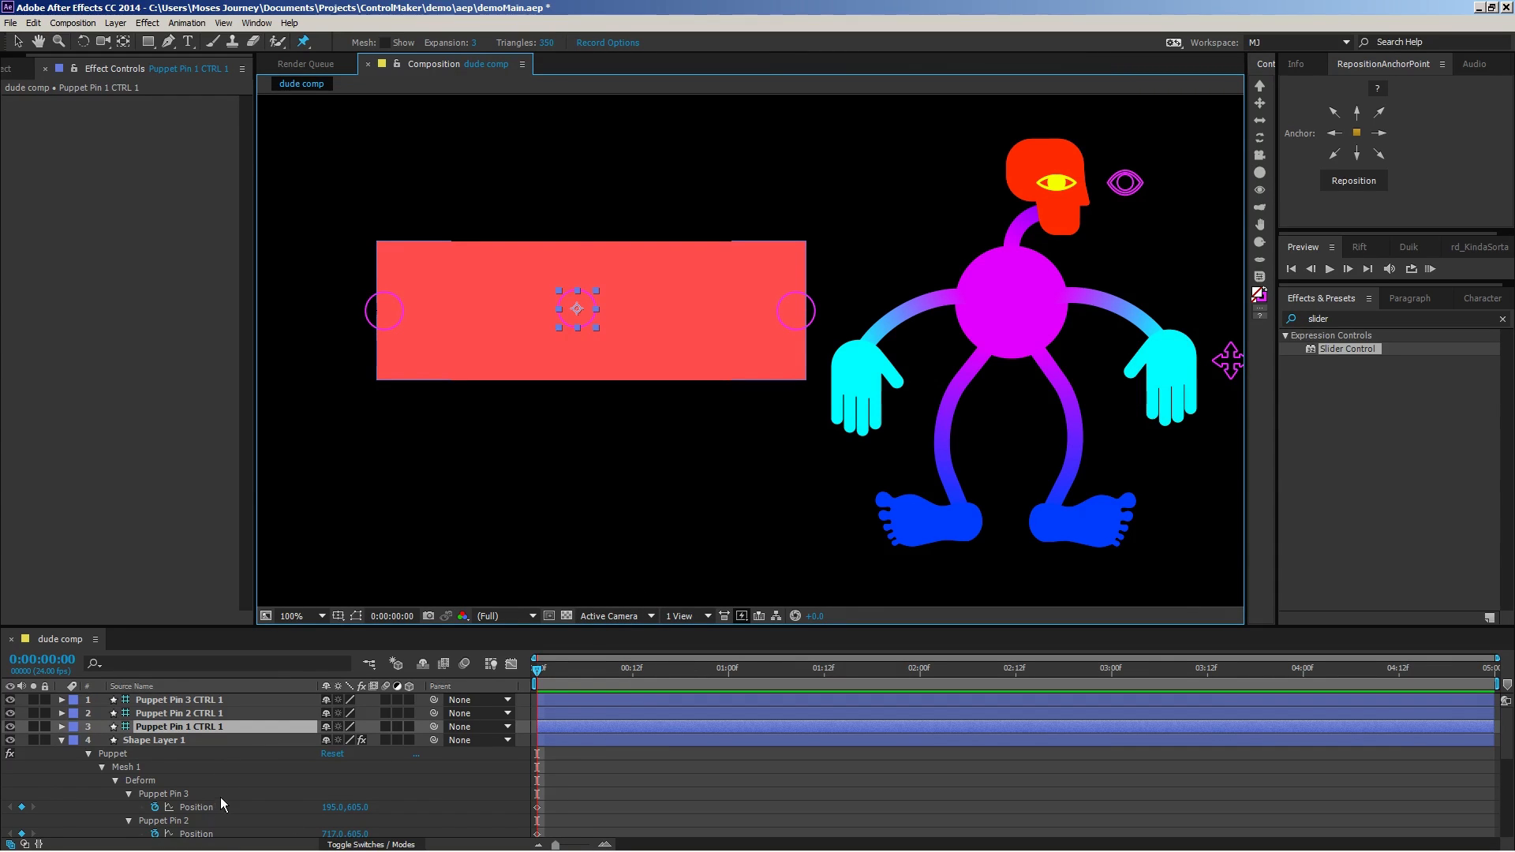
{"action": "key", "text": "ctrl+z"}
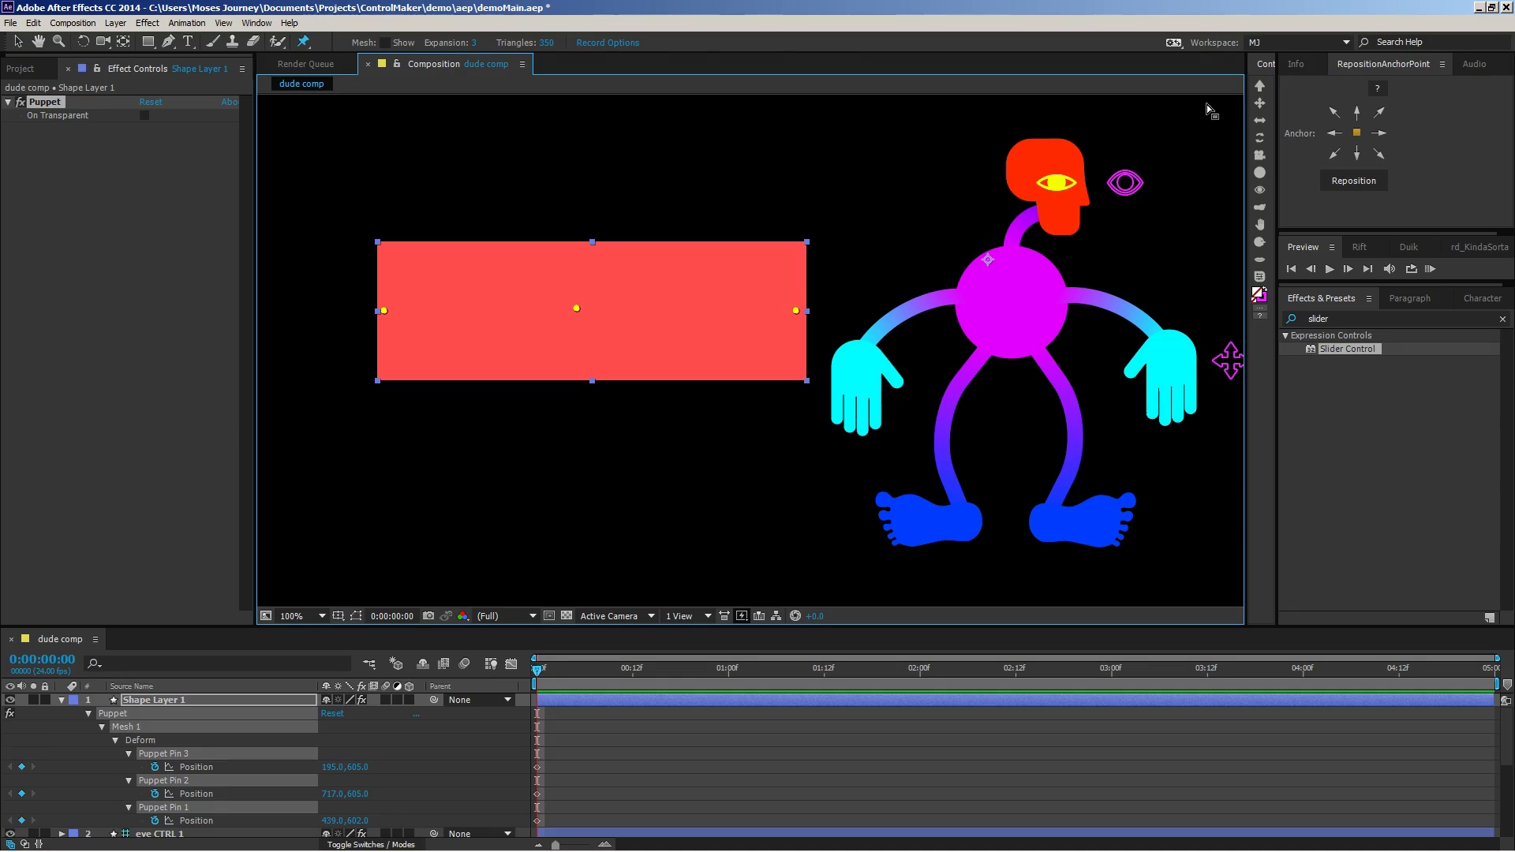
Create circle controllers linked by expression to the three puppet pins, and move the Puppet Pin 2 controller slightly inward and down to bend the rectangle
{"action": "left_click", "coordinate": [1272, 181]}
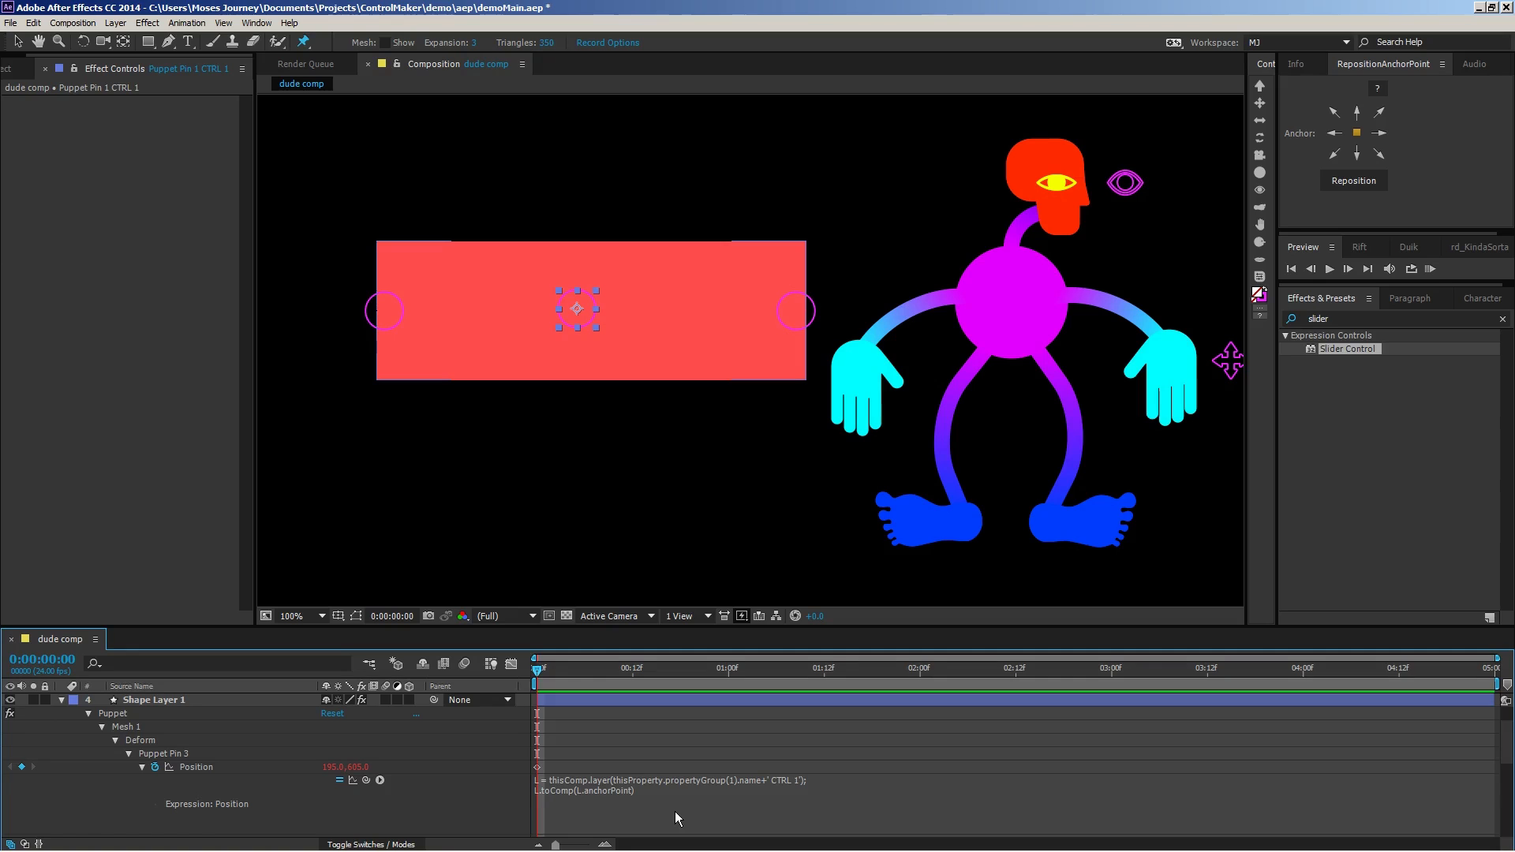
{"action": "key", "text": "v"}
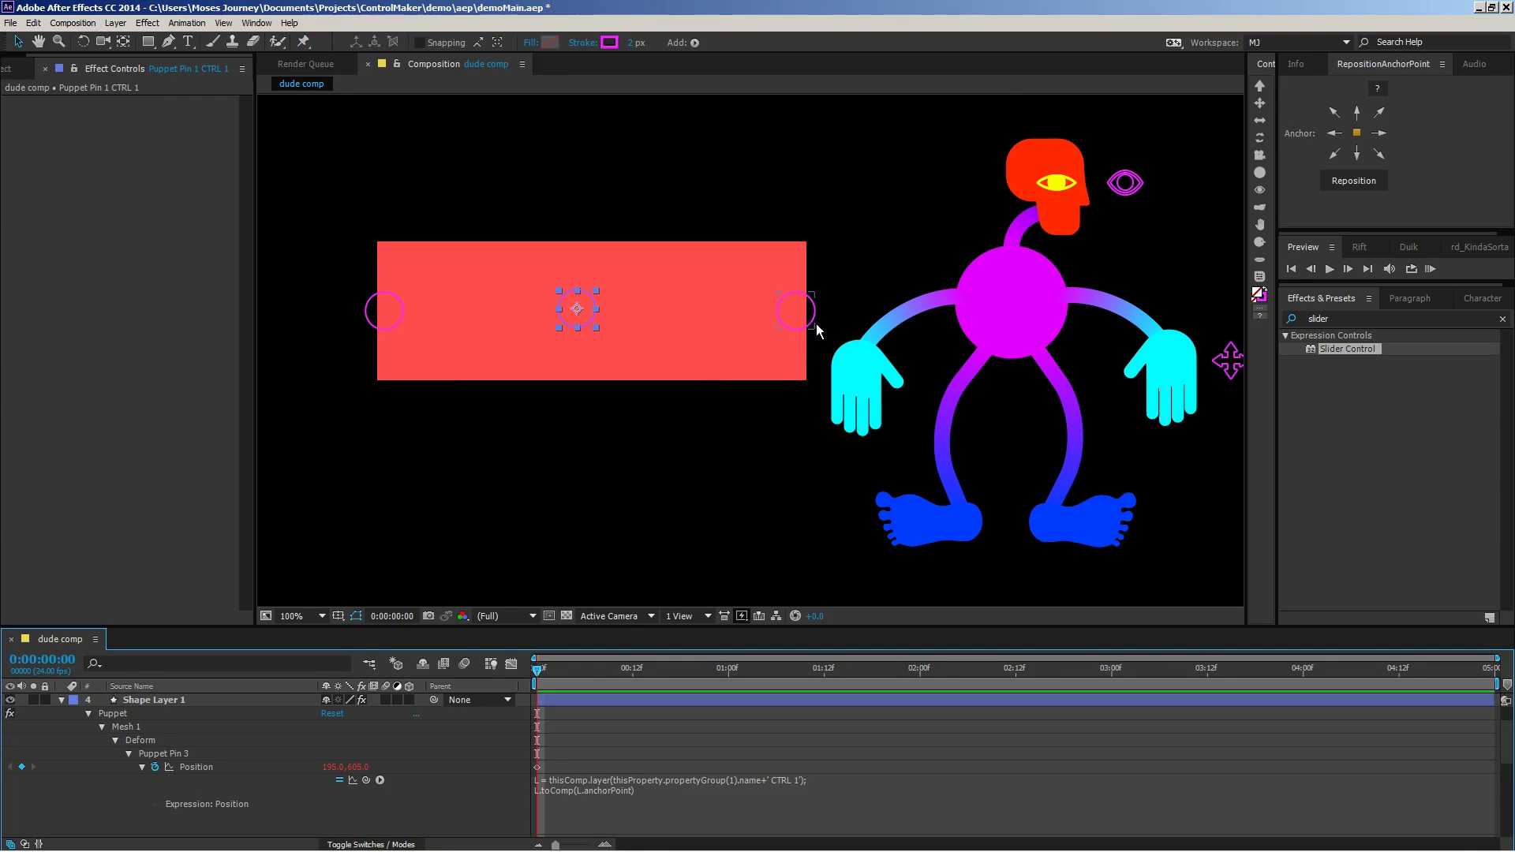
{"action": "mouse_move", "coordinate": [797, 312]}
{"action": "left_mouse_down"}
{"action": "mouse_move", "coordinate": [777, 428]}
{"action": "mouse_move", "coordinate": [761, 352]}
{"action": "mouse_move", "coordinate": [788, 202]}
{"action": "mouse_move", "coordinate": [785, 322]}
{"action": "left_mouse_up"}
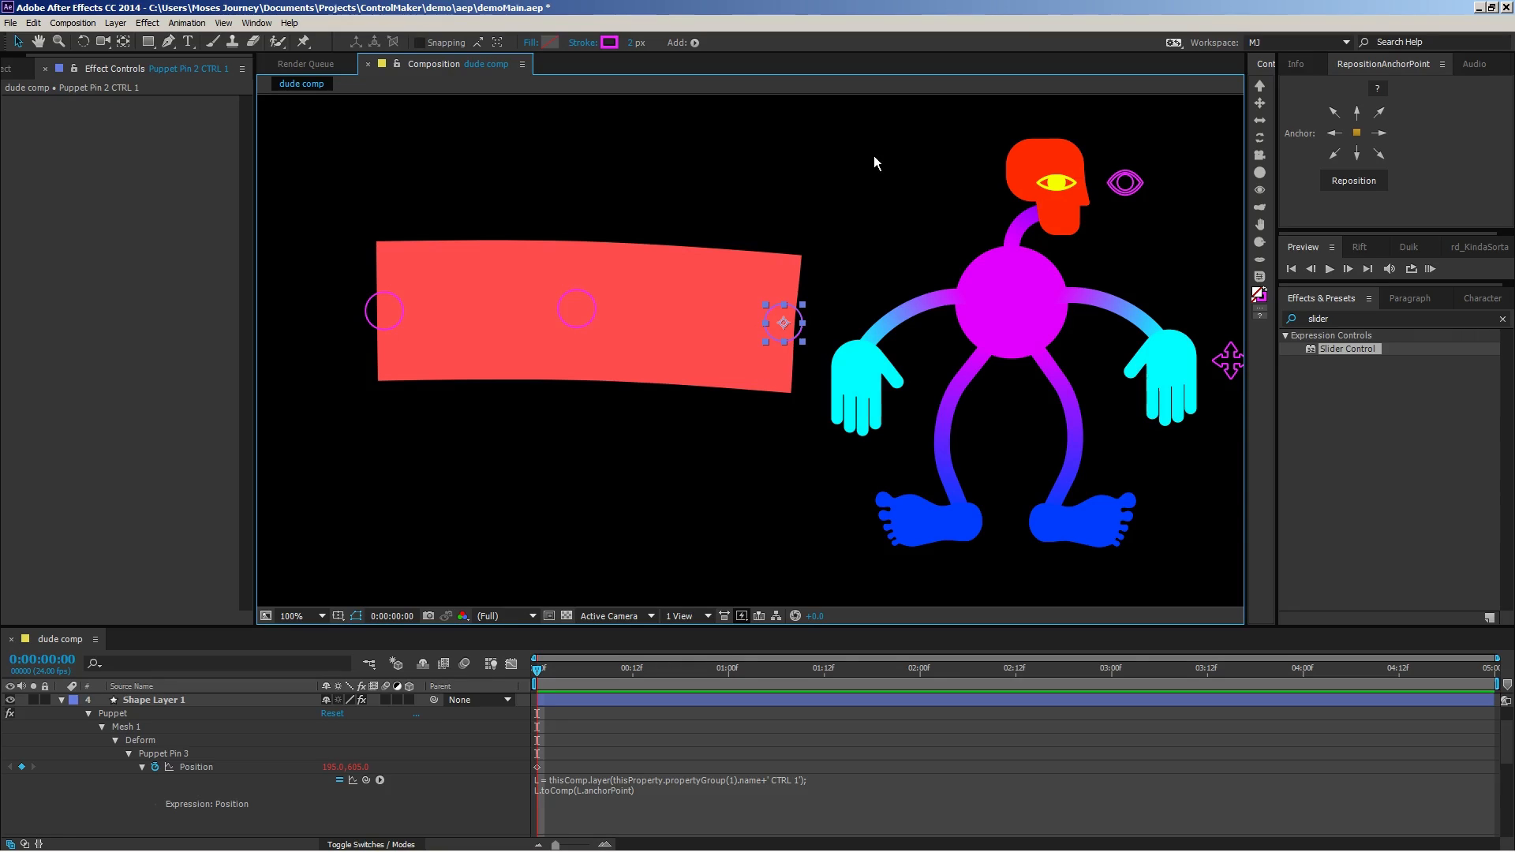